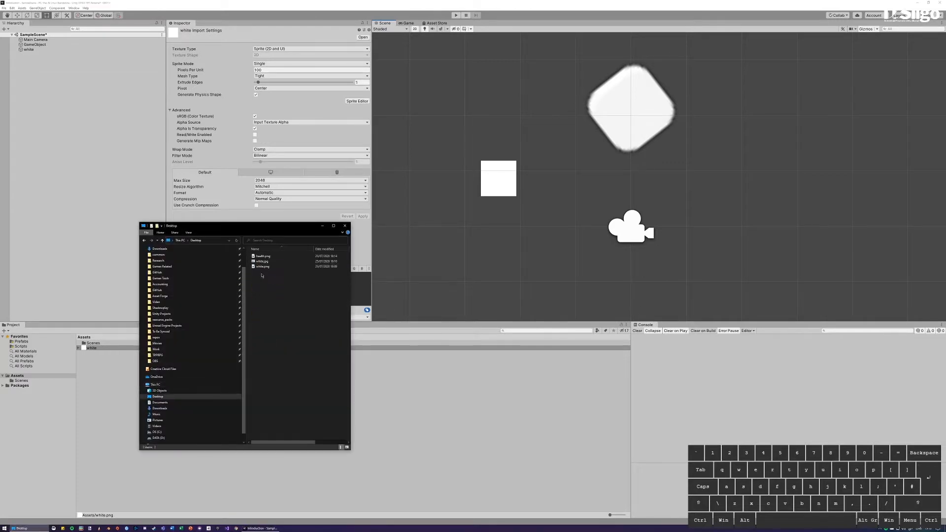
Step: Import health.png from the Desktop folder into the project's Assets and select the imported sprite
{"action": "mouse_move", "coordinate": [264, 256]}
{"action": "left_mouse_down"}
{"action": "mouse_move", "coordinate": [315, 296]}
{"action": "mouse_move", "coordinate": [403, 405]}
{"action": "left_mouse_up"}
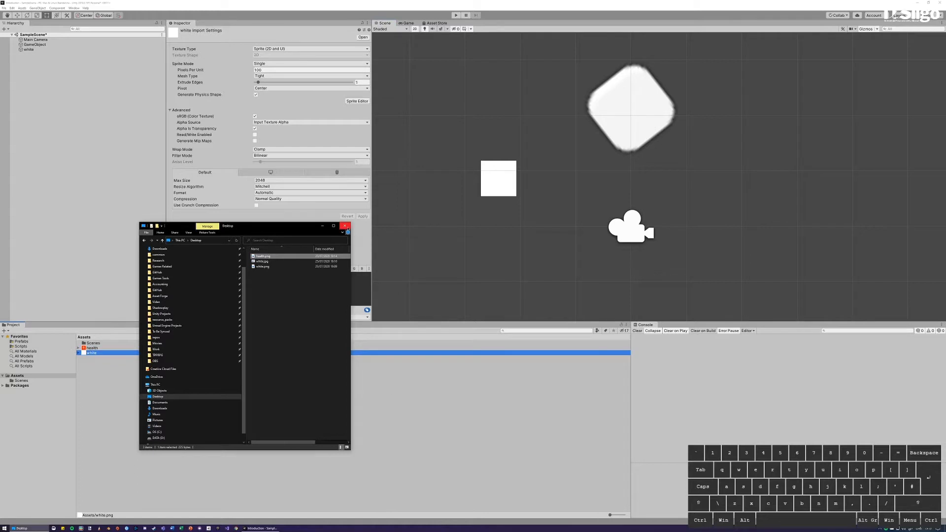
{"action": "left_click", "coordinate": [345, 225]}
{"action": "left_click", "coordinate": [91, 347]}
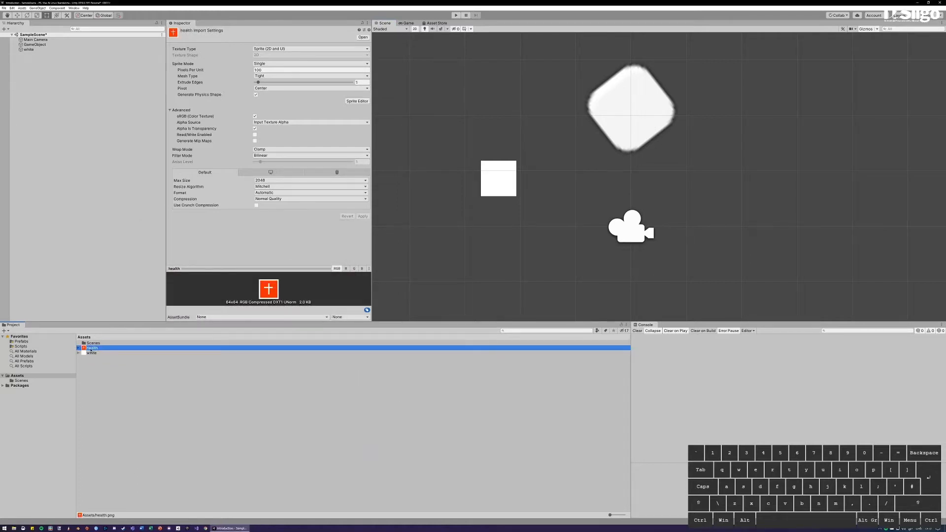
Step: Place the health sprite in the scene beside the camera and scale it proportionally to about 2.43
{"action": "mouse_move", "coordinate": [93, 350]}
{"action": "left_mouse_down"}
{"action": "mouse_move", "coordinate": [557, 247]}
{"action": "mouse_move", "coordinate": [545, 213]}
{"action": "mouse_move", "coordinate": [579, 226]}
{"action": "mouse_move", "coordinate": [599, 169]}
{"action": "mouse_move", "coordinate": [592, 179]}
{"action": "mouse_move", "coordinate": [671, 258]}
{"action": "mouse_move", "coordinate": [614, 201]}
{"action": "mouse_move", "coordinate": [591, 195]}
{"action": "mouse_move", "coordinate": [583, 169]}
{"action": "mouse_move", "coordinate": [633, 220]}
{"action": "left_mouse_up"}
{"action": "scroll", "coordinate": [600, 169], "scroll_direction": "down", "scroll_amount": 1}
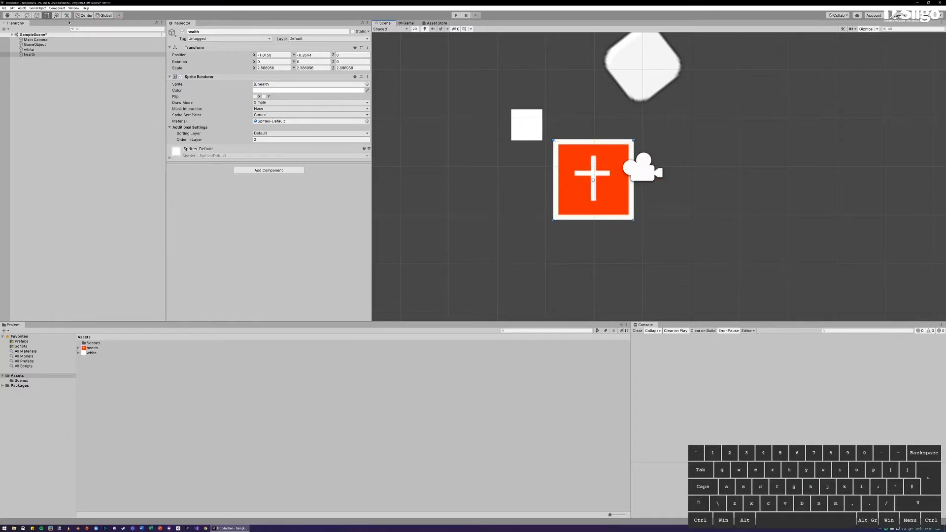
{"action": "key", "text": "shift"}
{"action": "mouse_move", "coordinate": [633, 220]}
{"action": "left_mouse_down"}
{"action": "mouse_move", "coordinate": [680, 268]}
{"action": "mouse_move", "coordinate": [595, 193]}
{"action": "mouse_move", "coordinate": [641, 243]}
{"action": "mouse_move", "coordinate": [614, 224]}
{"action": "left_mouse_up"}
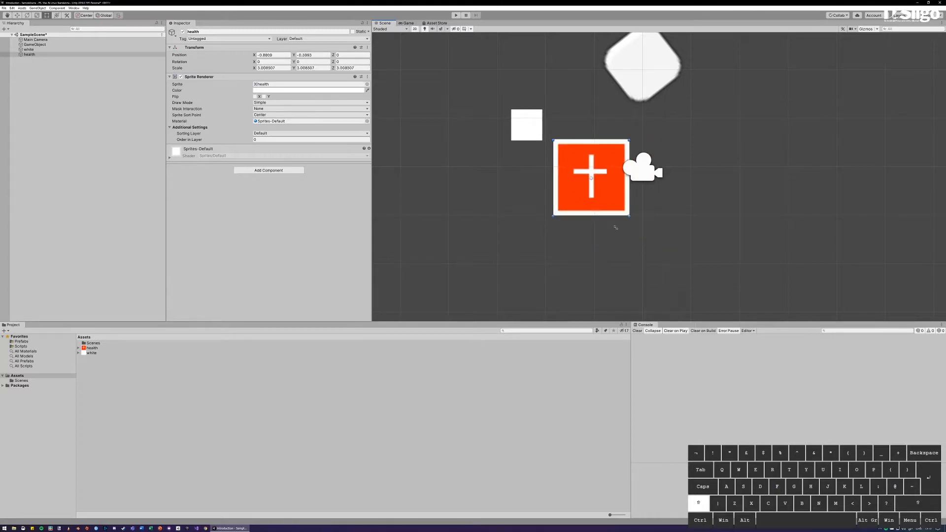
Step: Preview the game, stop it, and move the health sprite to about X 2.6, Y 0.56 in the scene
{"action": "left_click", "coordinate": [455, 15]}
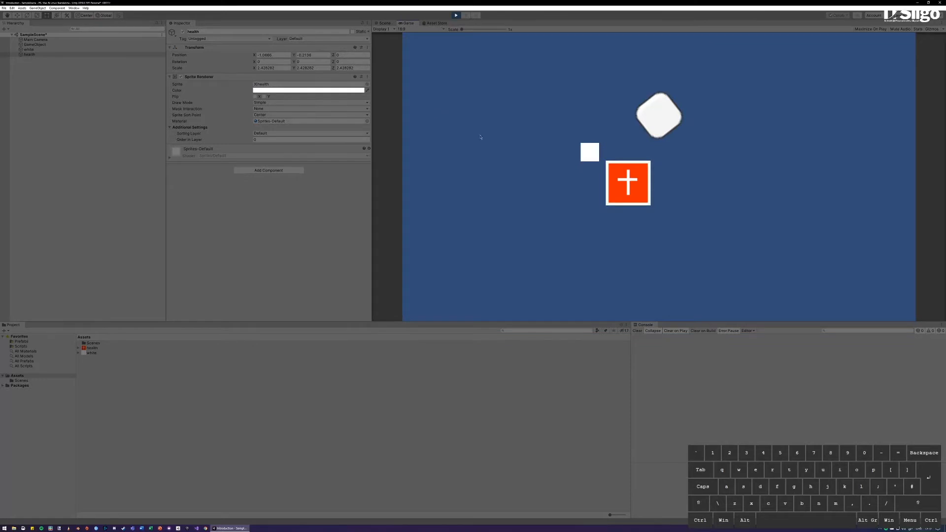
{"action": "left_click", "coordinate": [455, 15]}
{"action": "mouse_move", "coordinate": [582, 169]}
{"action": "left_mouse_down"}
{"action": "mouse_move", "coordinate": [652, 188]}
{"action": "mouse_move", "coordinate": [760, 131]}
{"action": "left_mouse_up"}
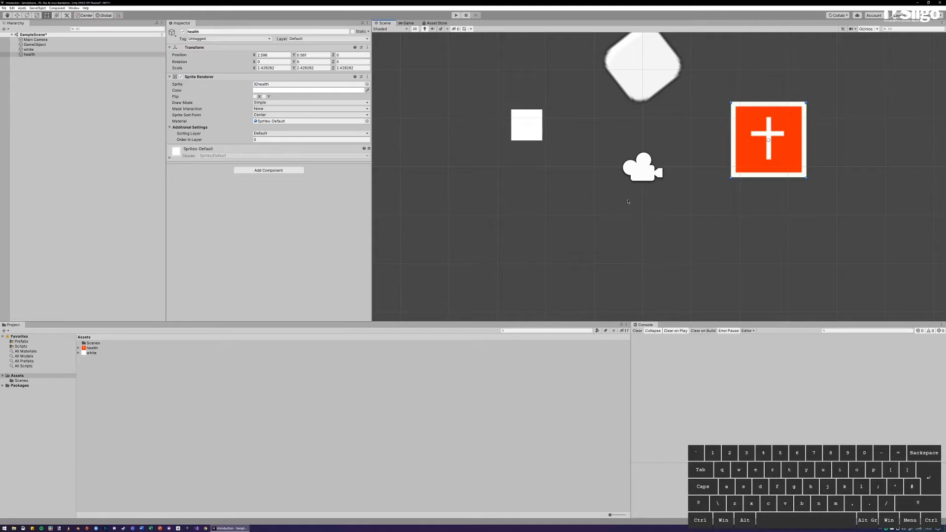
Step: Switch to Piskel in a maximized window and look through its tile mode, grid and miscellaneous settings
{"action": "left_click", "coordinate": [50, 529]}
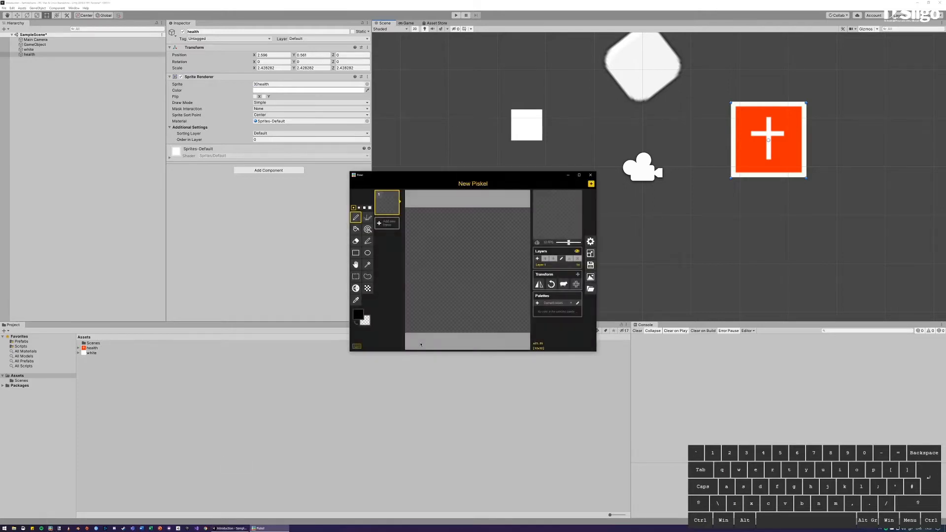
{"action": "left_click", "coordinate": [578, 175]}
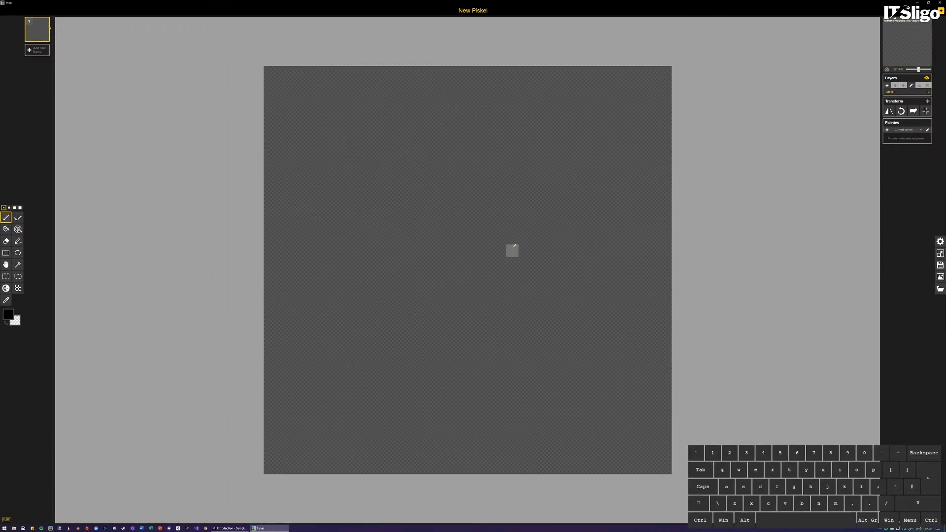
{"action": "left_click", "coordinate": [941, 242]}
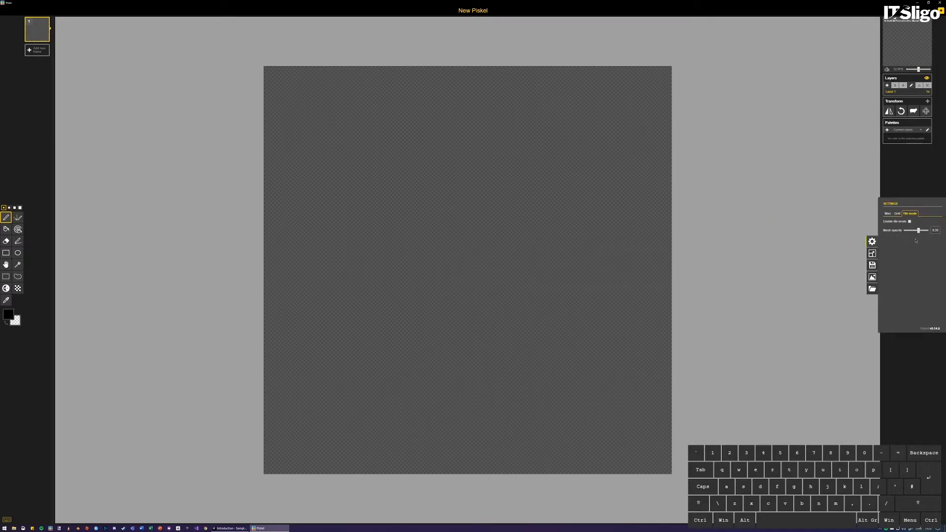
{"action": "left_click", "coordinate": [896, 214]}
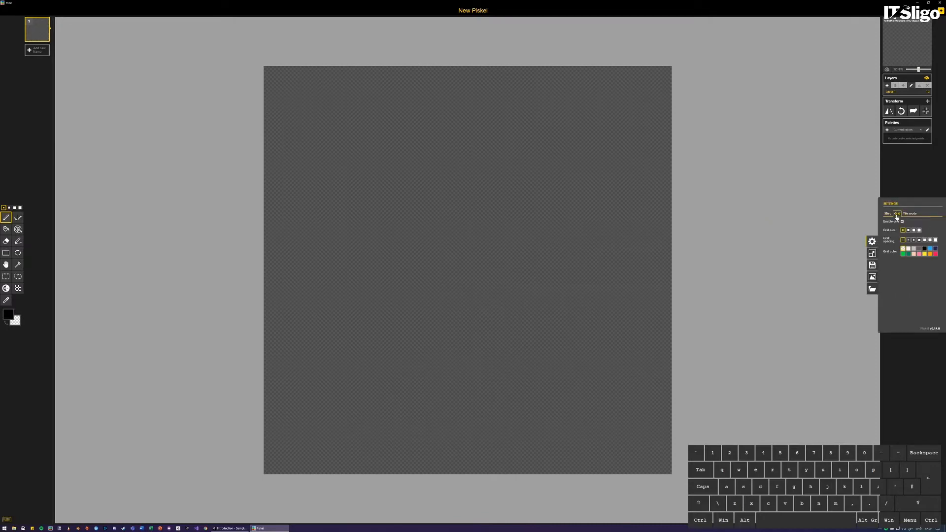
{"action": "left_click", "coordinate": [887, 215]}
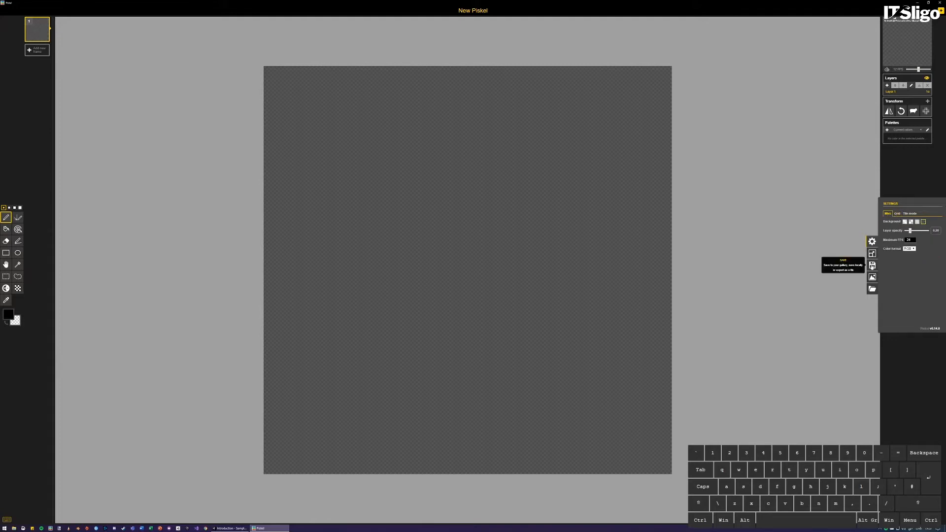
Step: Try a size of 64 px in the sprite's resize settings and the default size option
{"action": "left_click", "coordinate": [872, 254]}
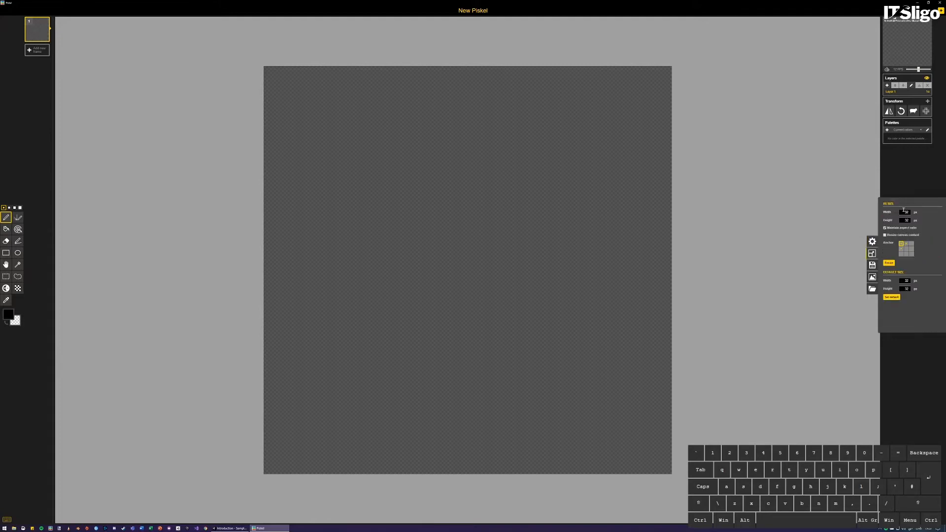
{"action": "type", "text": "64"}
{"action": "mouse_move", "coordinate": [901, 280]}
{"action": "left_mouse_down"}
{"action": "mouse_move", "coordinate": [918, 284]}
{"action": "mouse_move", "coordinate": [909, 289]}
{"action": "left_mouse_up"}
{"action": "left_click", "coordinate": [892, 297]}
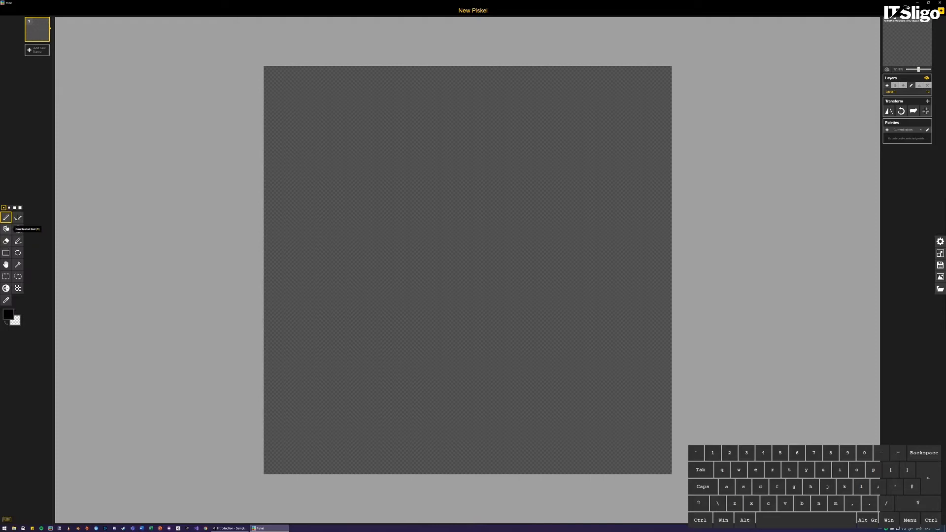
Step: Fill the whole canvas with white using the Paint bucket tool
{"action": "left_click", "coordinate": [6, 229]}
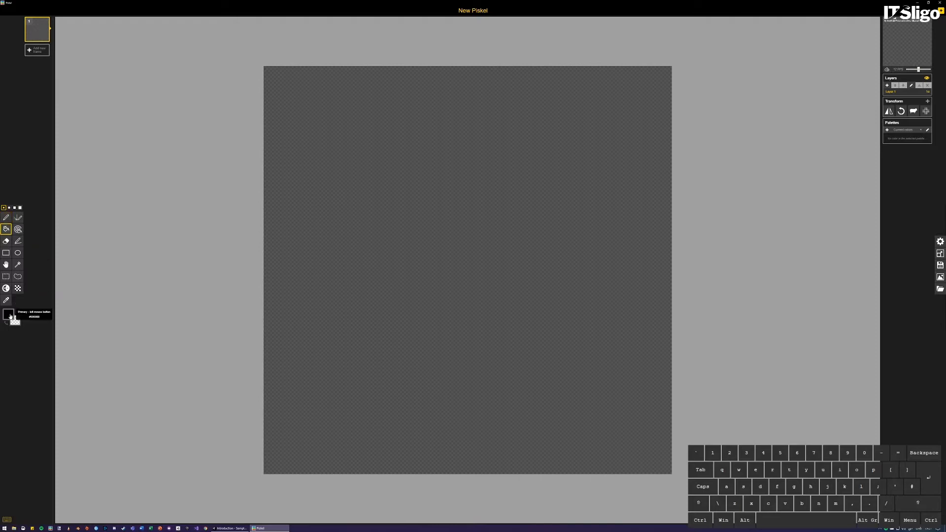
{"action": "left_click", "coordinate": [10, 317]}
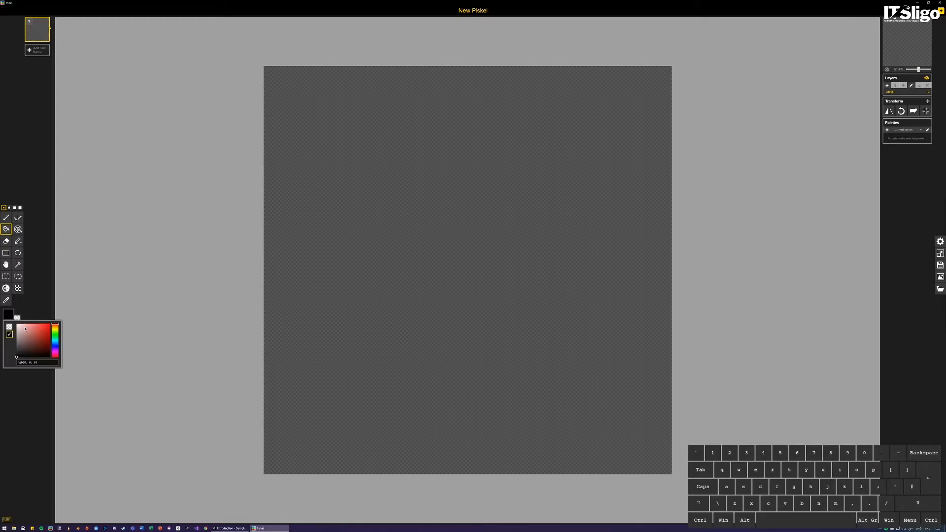
{"action": "left_click", "coordinate": [24, 328]}
{"action": "left_click", "coordinate": [371, 249]}
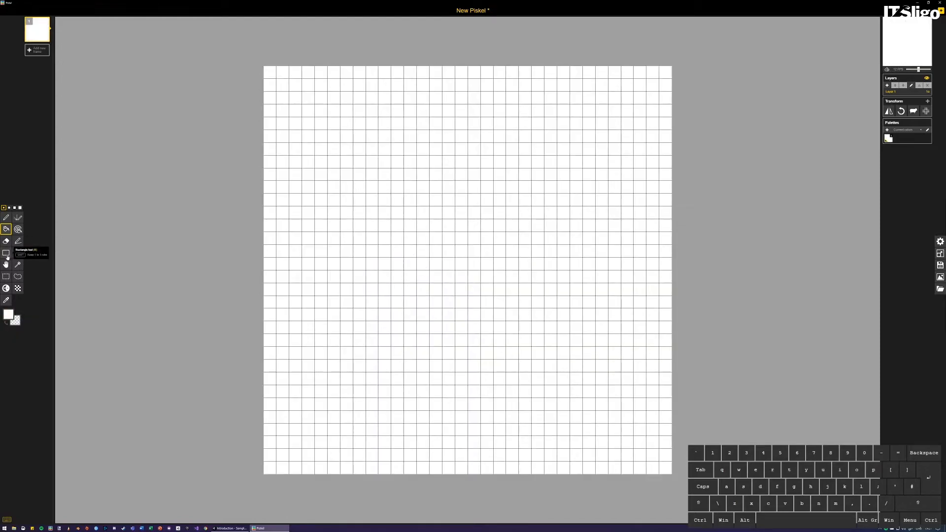
Step: Draw a red square of about 28 by 28 pixels, inset two pixels from the canvas edges, and fill its interior red
{"action": "left_click", "coordinate": [6, 253]}
{"action": "left_click", "coordinate": [8, 314]}
{"action": "left_click", "coordinate": [50, 330]}
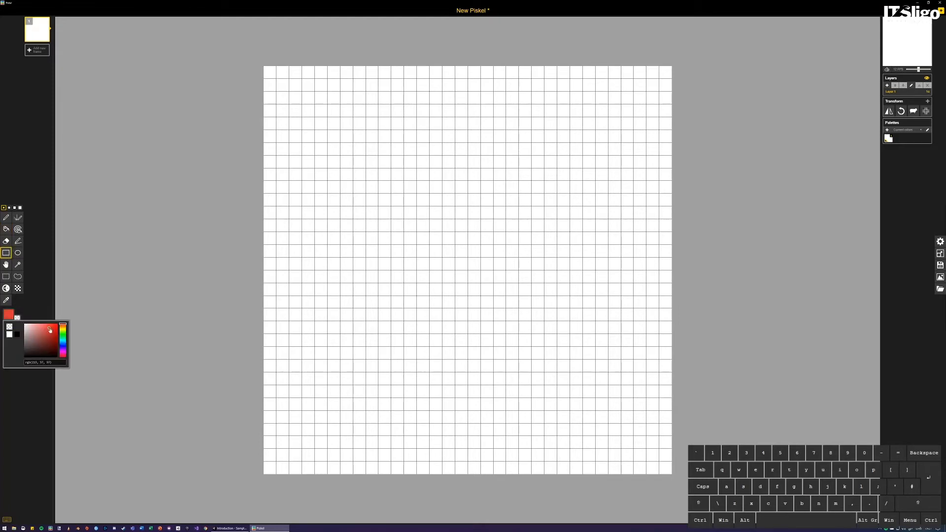
{"action": "left_click", "coordinate": [297, 102]}
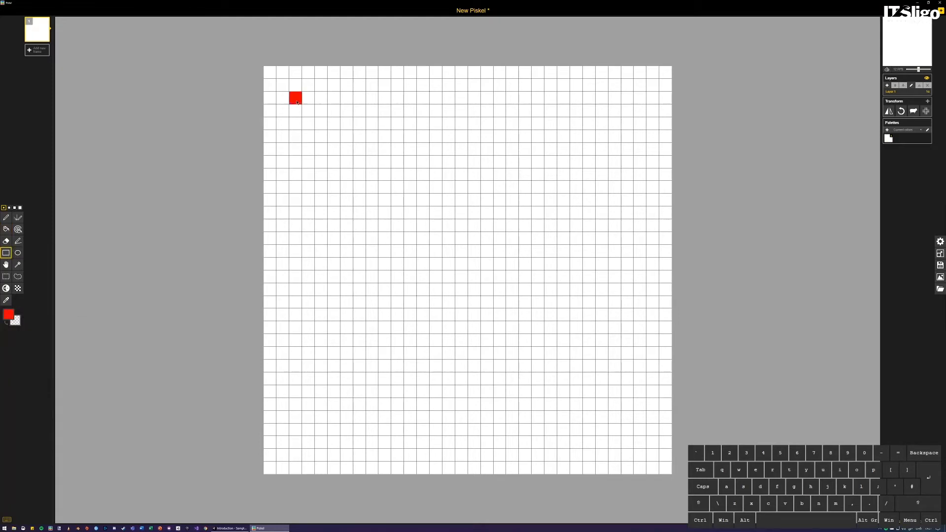
{"action": "left_click_drag", "start_coordinate": [297, 102], "coordinate": [642, 448]}
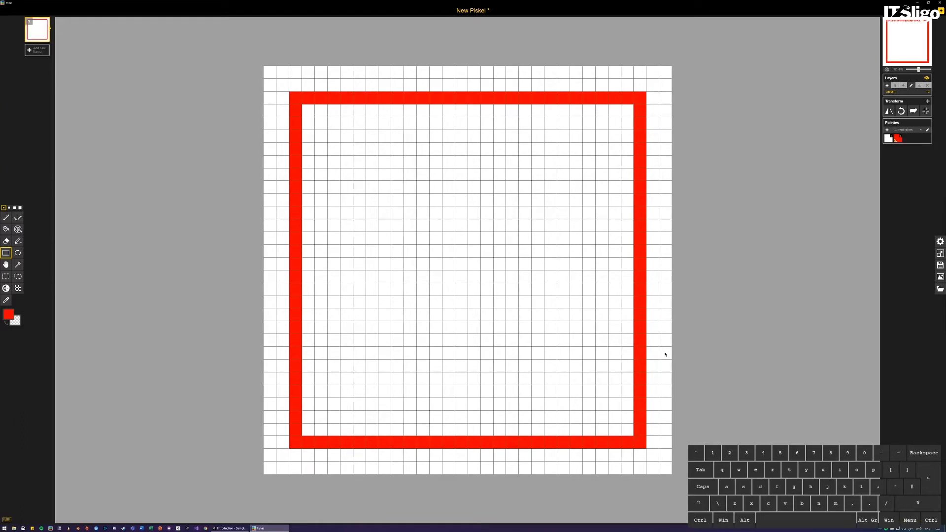
{"action": "left_click", "coordinate": [6, 229]}
{"action": "left_click", "coordinate": [377, 201]}
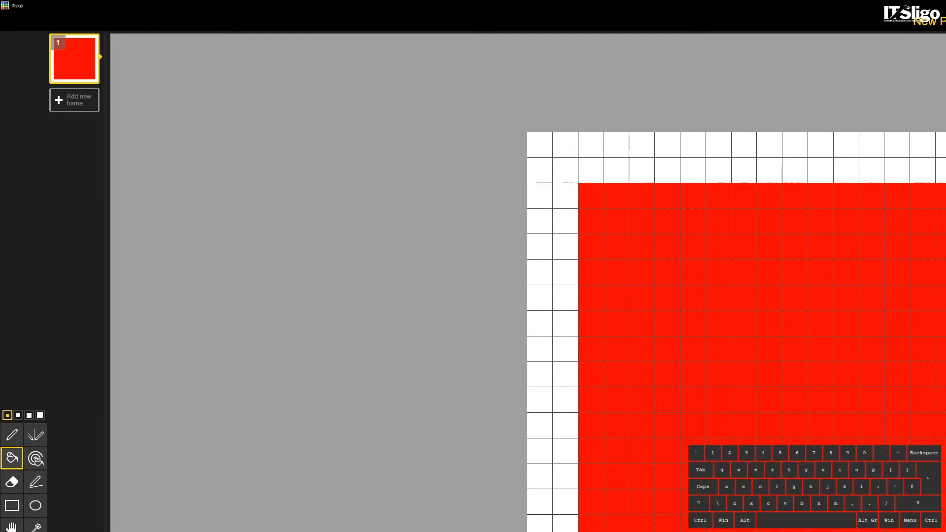
{"action": "key", "text": "ctrl"}
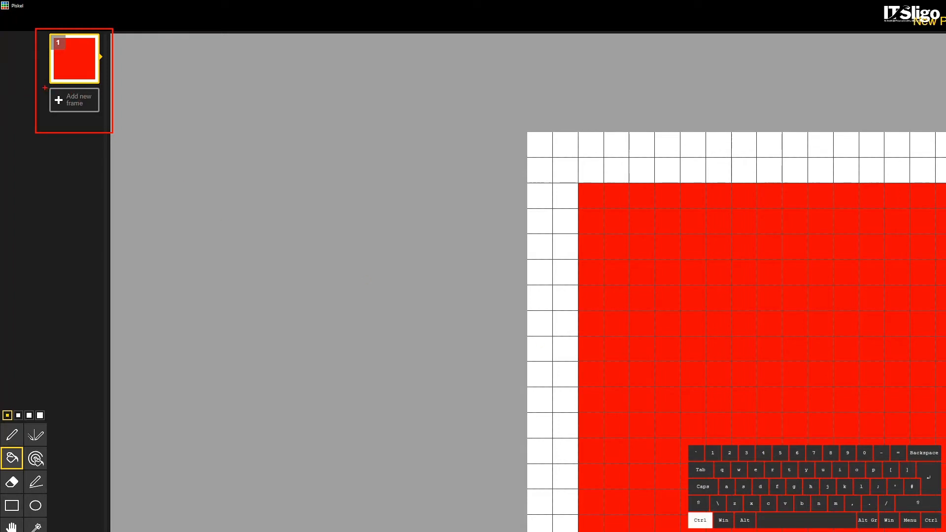
{"action": "left_click_drag", "start_coordinate": [45, 88], "coordinate": [101, 113]}
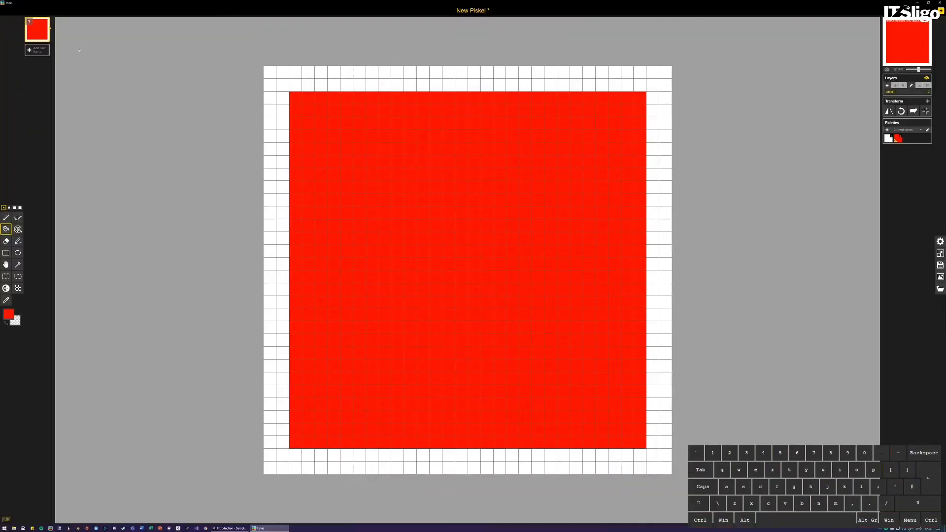
Step: Duplicate the first frame and set the primary colour to white, rgb(255, 255, 255)
{"action": "mouse_move", "coordinate": [45, 38]}
{"action": "left_click", "coordinate": [45, 38]}
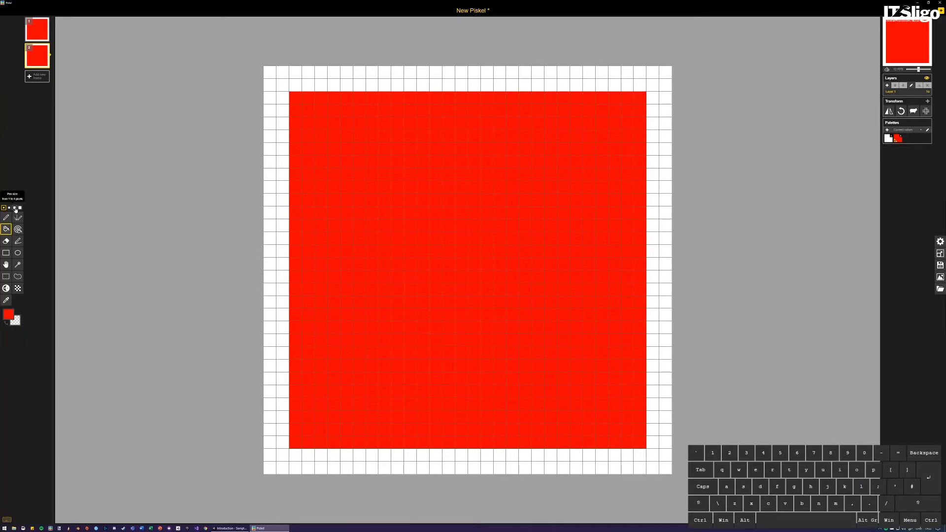
{"action": "left_click", "coordinate": [8, 315]}
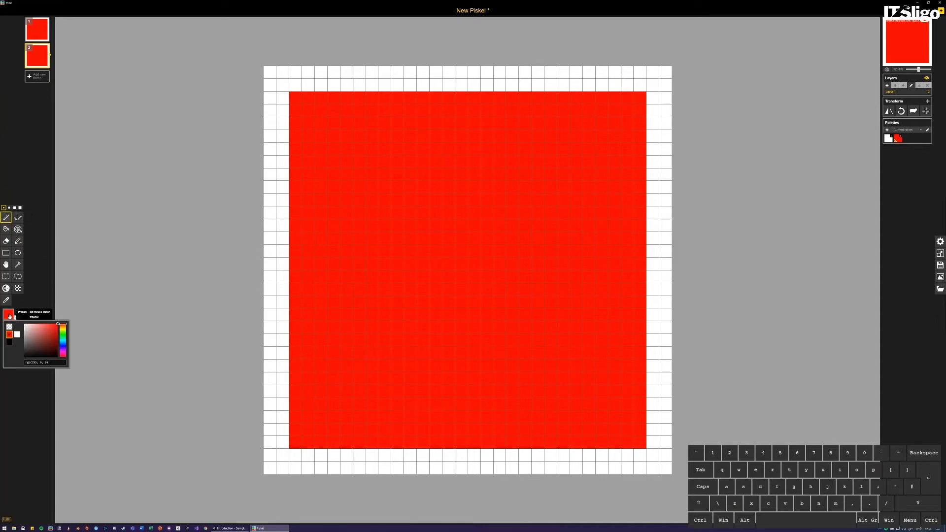
{"action": "left_click", "coordinate": [28, 326]}
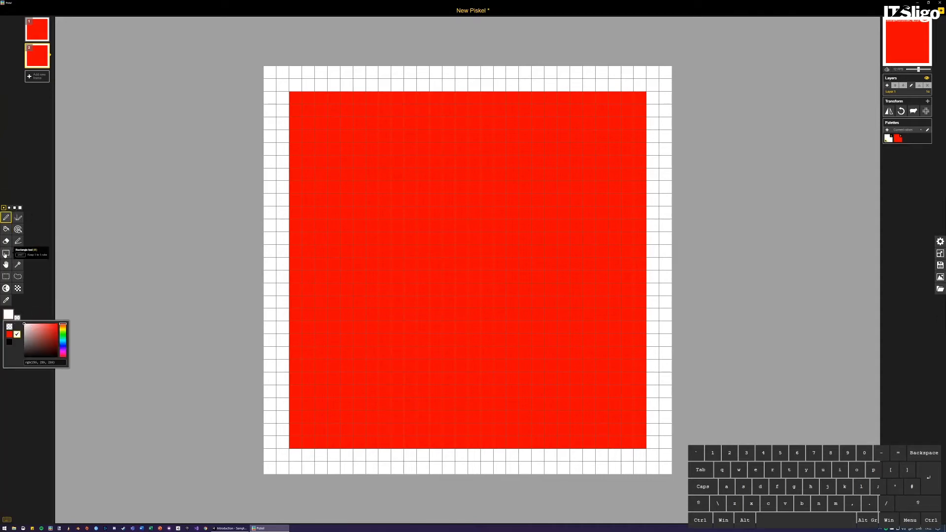
Step: Outline a white cross on the second frame with a 5 by 22 pixel vertical rectangle and a 22 by 6 pixel horizontal one
{"action": "left_click", "coordinate": [6, 253]}
{"action": "left_click_drag", "start_coordinate": [436, 137], "coordinate": [487, 396]}
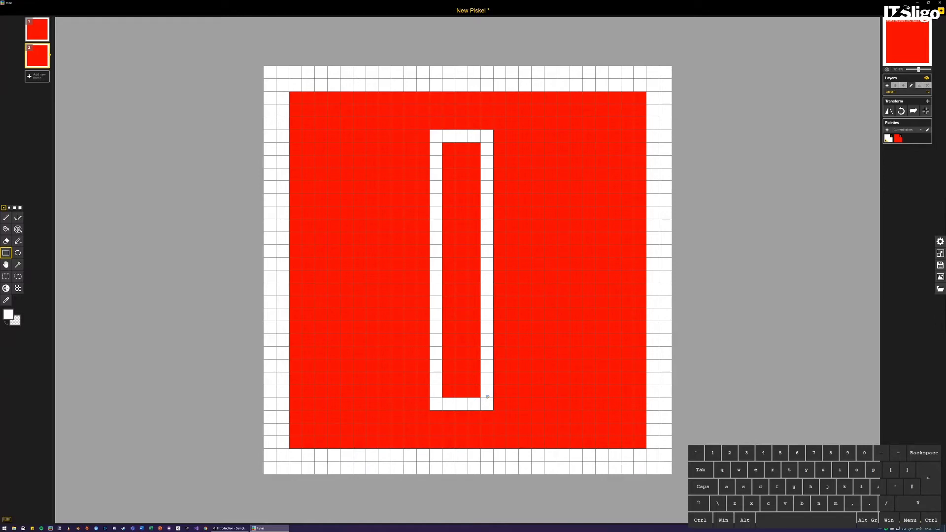
{"action": "left_click_drag", "start_coordinate": [487, 397], "coordinate": [487, 397]}
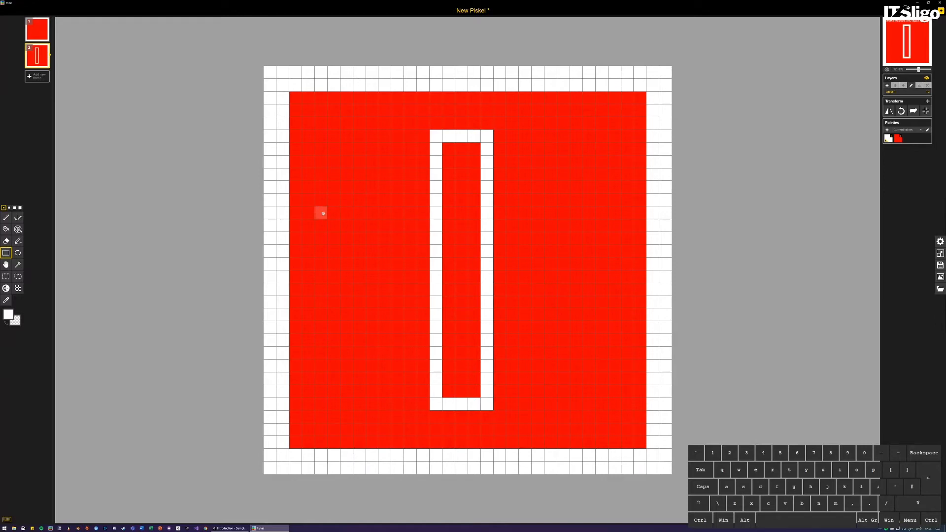
{"action": "mouse_move", "coordinate": [333, 212]}
{"action": "left_mouse_down"}
{"action": "mouse_move", "coordinate": [333, 225]}
{"action": "mouse_move", "coordinate": [514, 276]}
{"action": "mouse_move", "coordinate": [597, 280]}
{"action": "mouse_move", "coordinate": [598, 292]}
{"action": "mouse_move", "coordinate": [600, 277]}
{"action": "left_mouse_up"}
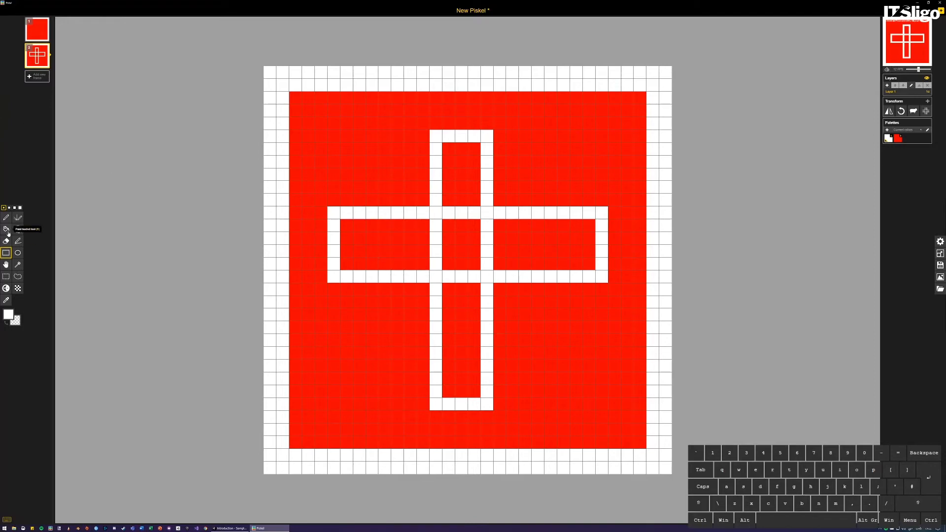
Step: Fill all the red areas inside the cross outline with white using the Paint bucket tool
{"action": "left_click", "coordinate": [6, 229]}
{"action": "left_click", "coordinate": [457, 186]}
{"action": "left_click", "coordinate": [465, 254]}
{"action": "left_click", "coordinate": [462, 303]}
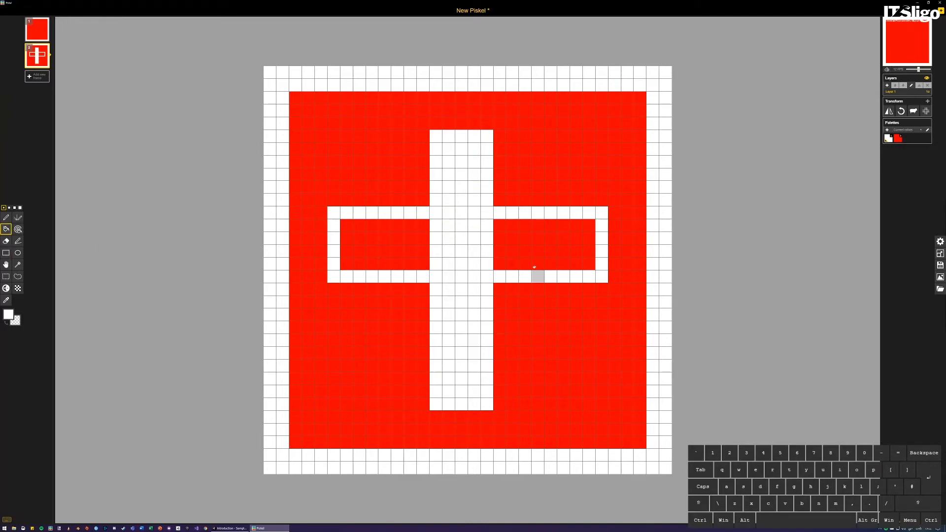
{"action": "left_click", "coordinate": [537, 263]}
{"action": "left_click", "coordinate": [410, 250]}
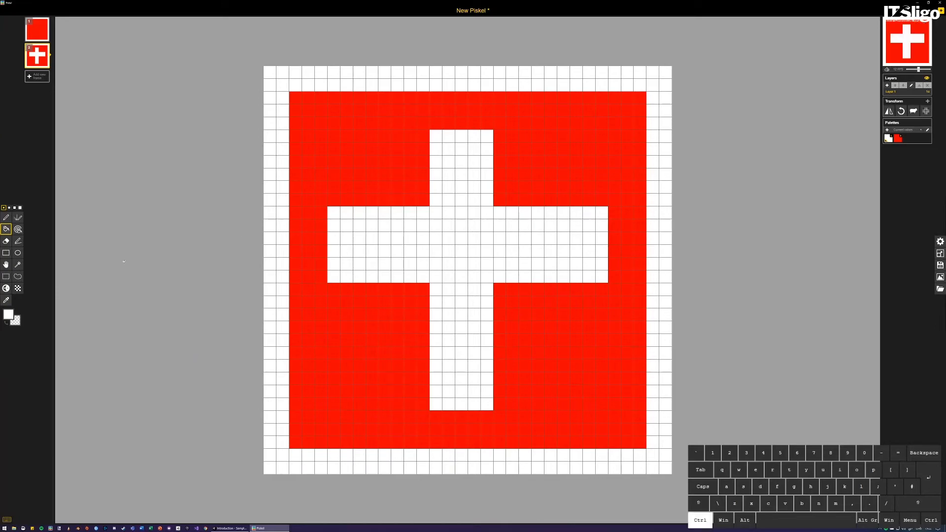
Step: Undo the white fills and both rectangle outlines on the second frame
{"action": "key", "text": "ctrl+z"}
{"action": "key", "text": "ctrl+z"}
{"action": "key", "text": "ctrl+z"}
{"action": "key", "text": "ctrl+z"}
{"action": "key", "text": "ctrl+z"}
{"action": "key", "text": "ctrl+z"}
{"action": "key", "text": "ctrl+z"}
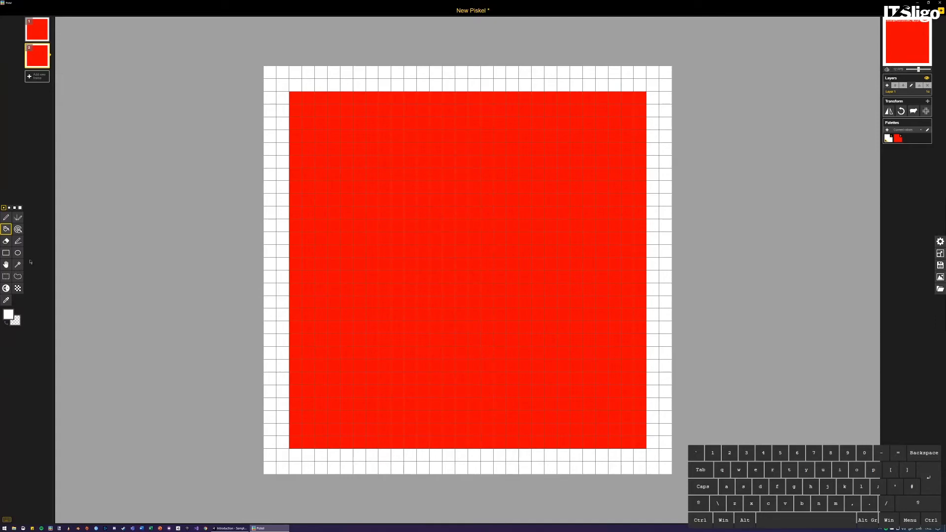
Step: Draw a one-pixel-wide white cross on the second frame with the Pen tool, about 21 pixels tall and 13 pixels wide
{"action": "left_click", "coordinate": [6, 217]}
{"action": "mouse_move", "coordinate": [461, 148]}
{"action": "left_mouse_down"}
{"action": "mouse_move", "coordinate": [461, 394]}
{"action": "mouse_move", "coordinate": [470, 380]}
{"action": "left_mouse_up"}
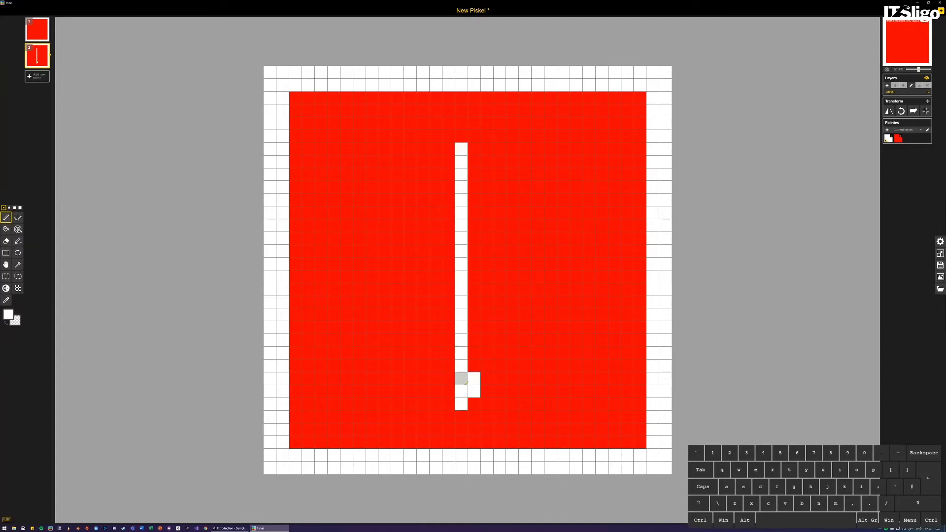
{"action": "left_click_drag", "start_coordinate": [458, 238], "coordinate": [383, 237]}
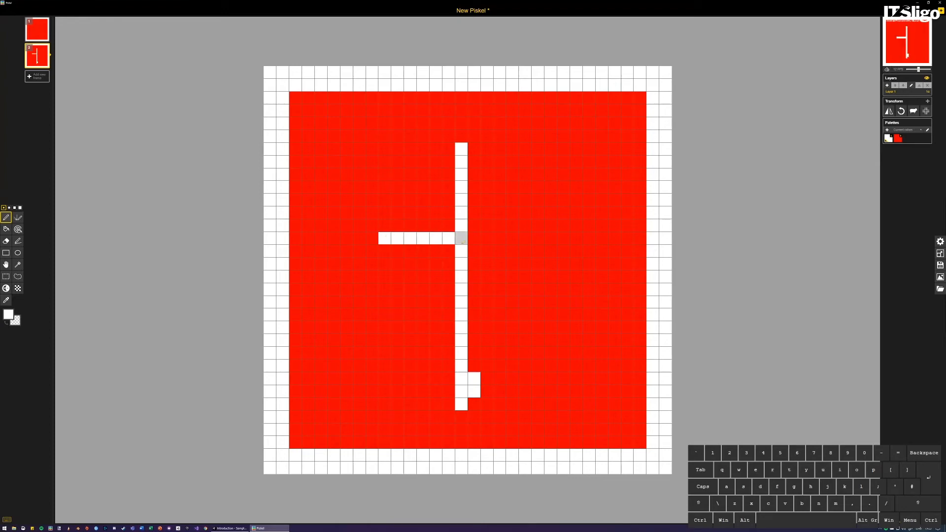
{"action": "left_click_drag", "start_coordinate": [461, 238], "coordinate": [543, 240]}
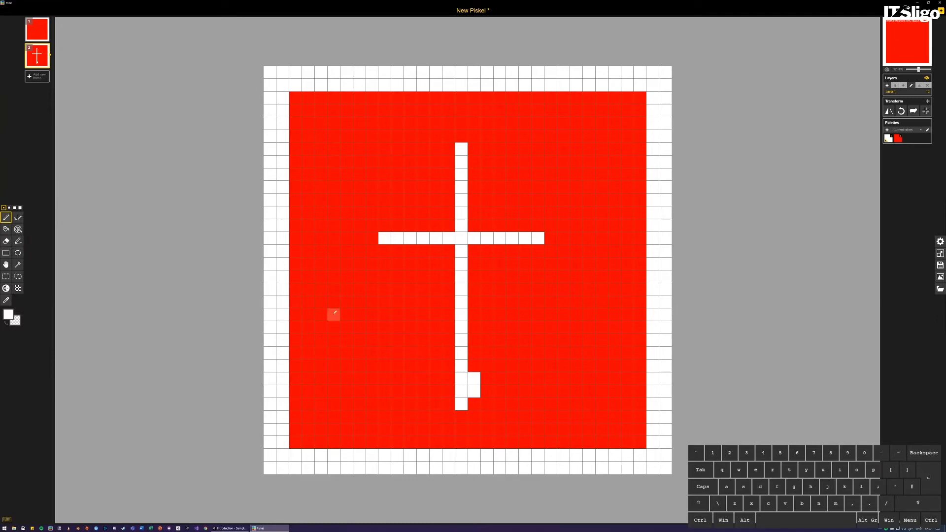
Step: Set the Pen colour to red and paint over the two stray white pixels beside the cross's lower stem
{"action": "left_click", "coordinate": [8, 315]}
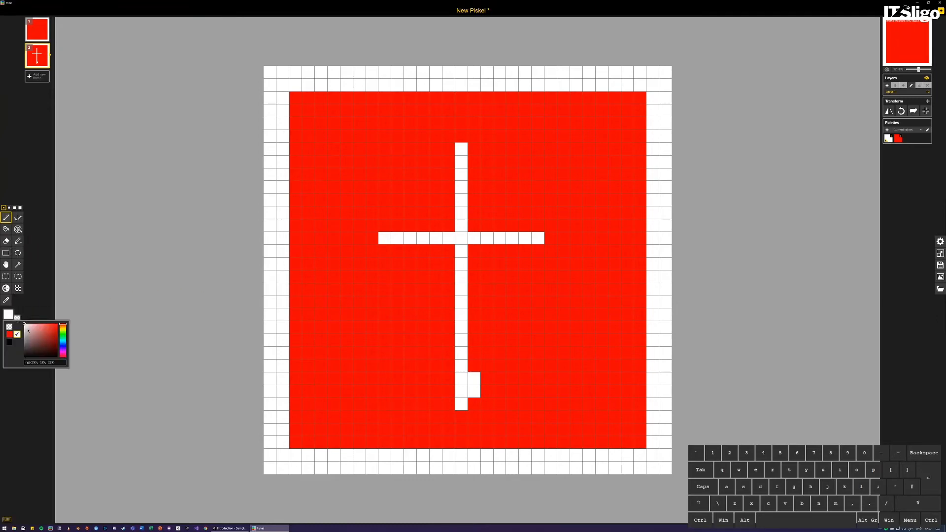
{"action": "left_click_drag", "start_coordinate": [54, 327], "coordinate": [69, 327]}
{"action": "left_click_drag", "start_coordinate": [473, 377], "coordinate": [473, 390]}
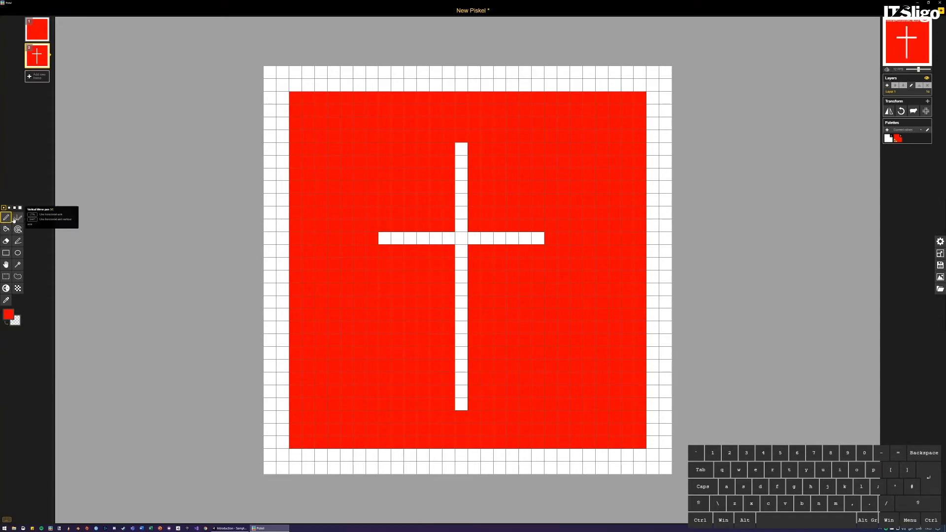
Step: Trim the ends of the second frame's cross with red to make it 15 pixels tall and 11 pixels wide
{"action": "left_click_drag", "start_coordinate": [461, 416], "coordinate": [463, 380]}
{"action": "left_click", "coordinate": [461, 161]}
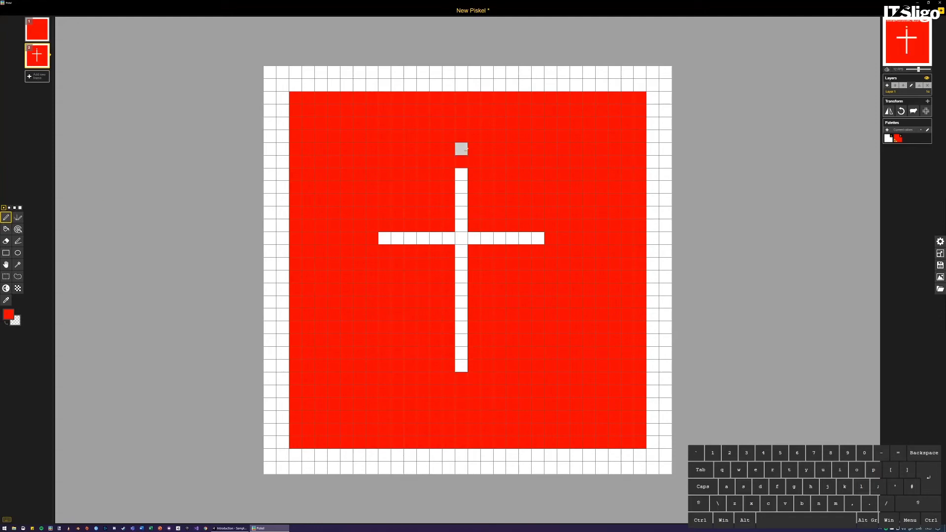
{"action": "left_click", "coordinate": [461, 148]}
{"action": "left_click", "coordinate": [461, 365]}
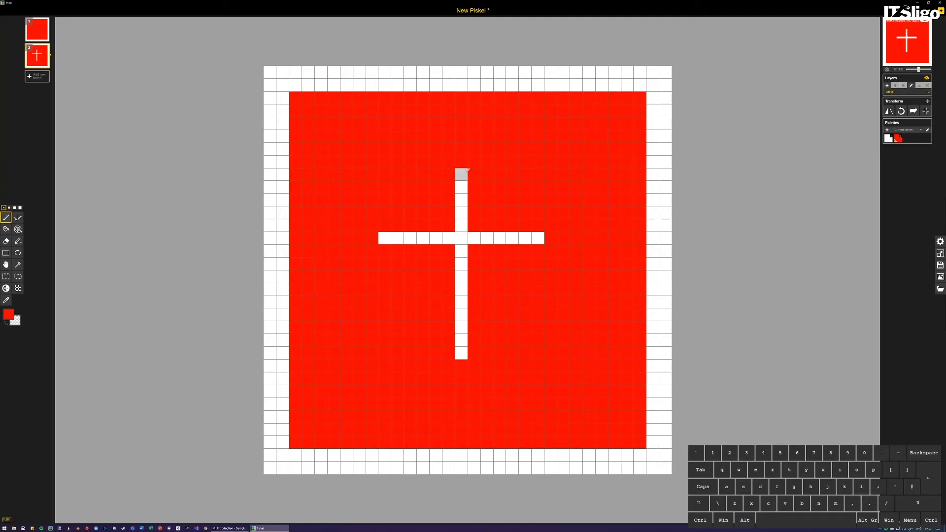
{"action": "left_click", "coordinate": [386, 238]}
{"action": "left_click", "coordinate": [538, 238]}
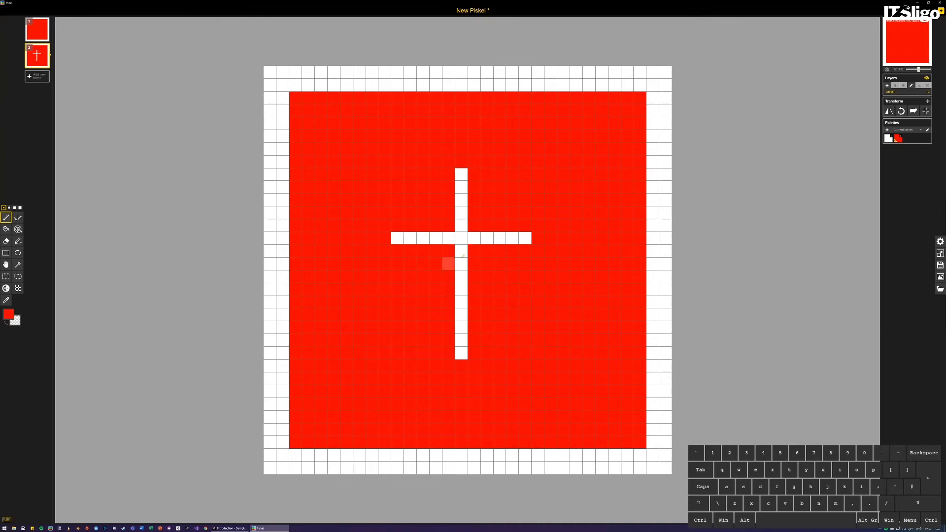
Step: Duplicate the second frame, and trim the second frame's cross with red to 13 pixels tall and 9 pixels wide
{"action": "left_click", "coordinate": [37, 30]}
{"action": "left_click", "coordinate": [36, 57]}
{"action": "left_click", "coordinate": [45, 64]}
{"action": "left_click", "coordinate": [37, 56]}
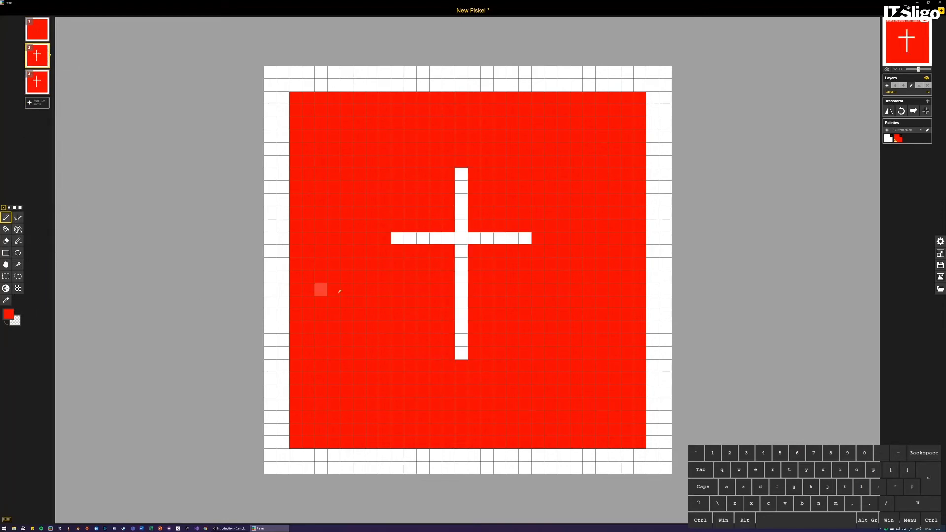
{"action": "left_click", "coordinate": [461, 353]}
{"action": "left_click", "coordinate": [525, 238]}
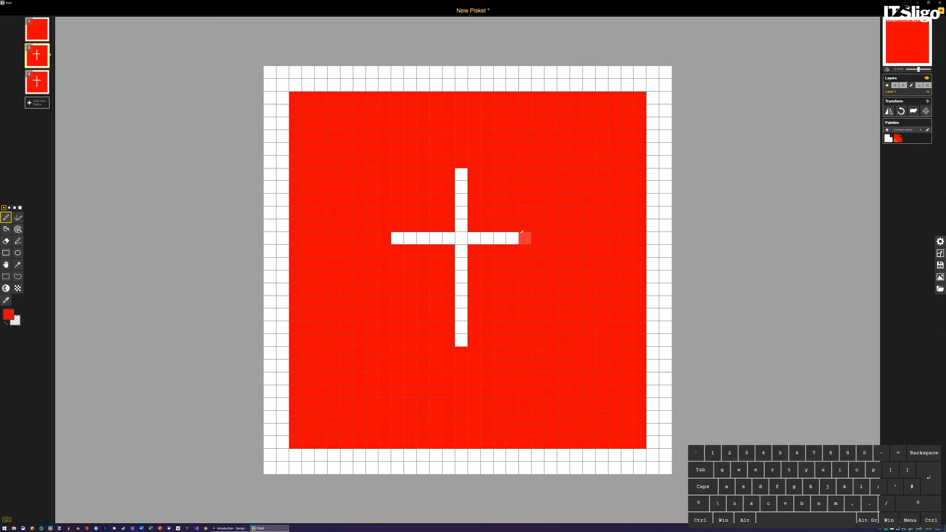
{"action": "left_click", "coordinate": [398, 238]}
{"action": "left_click", "coordinate": [461, 175]}
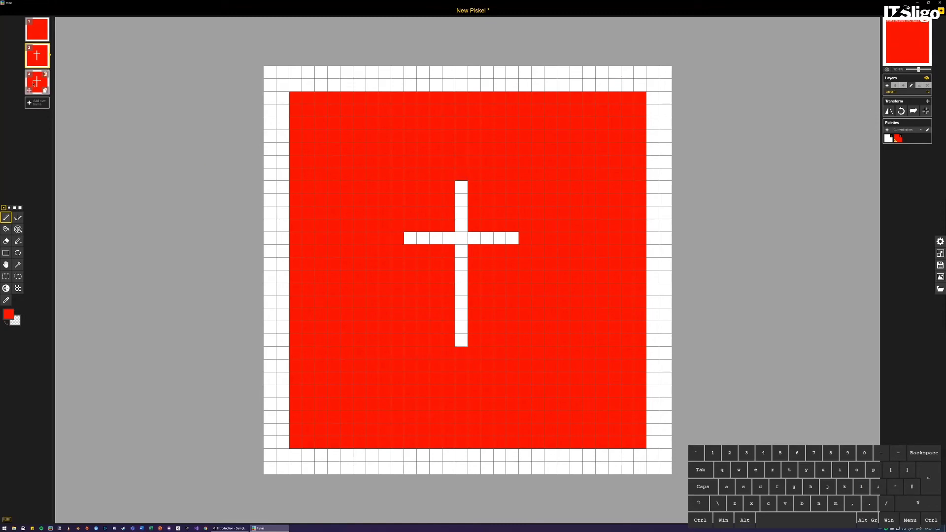
Step: Duplicate the second frame again and trim its cross with red to 11 pixels tall and 7 pixels wide
{"action": "left_click", "coordinate": [45, 64]}
{"action": "left_click", "coordinate": [38, 62]}
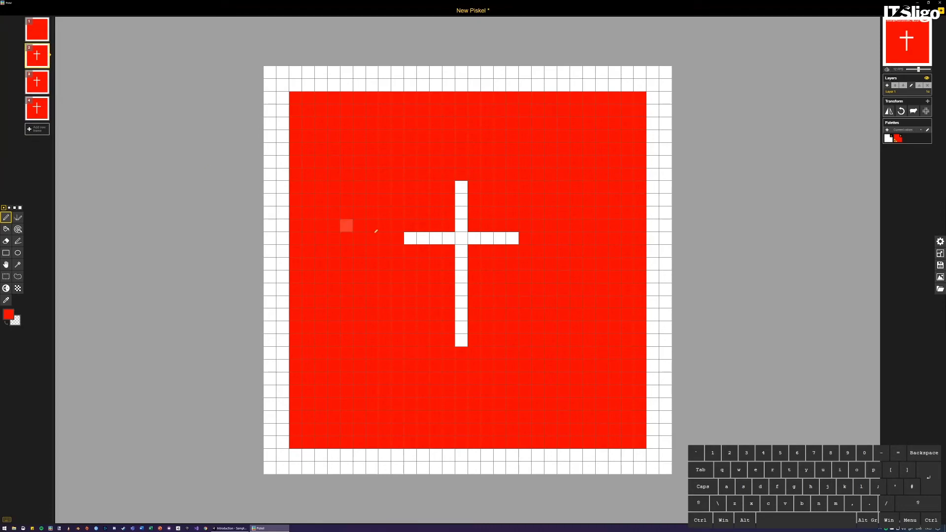
{"action": "left_click", "coordinate": [461, 186]}
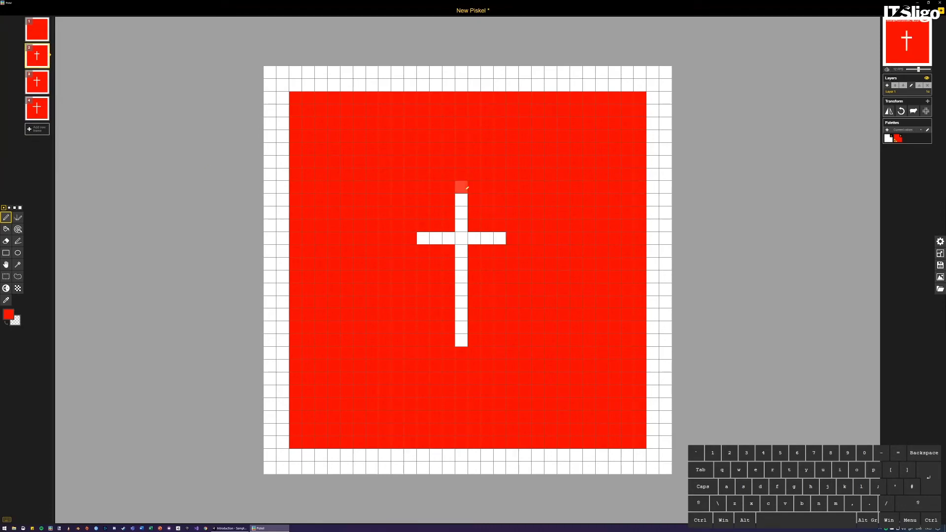
{"action": "left_click", "coordinate": [461, 340]}
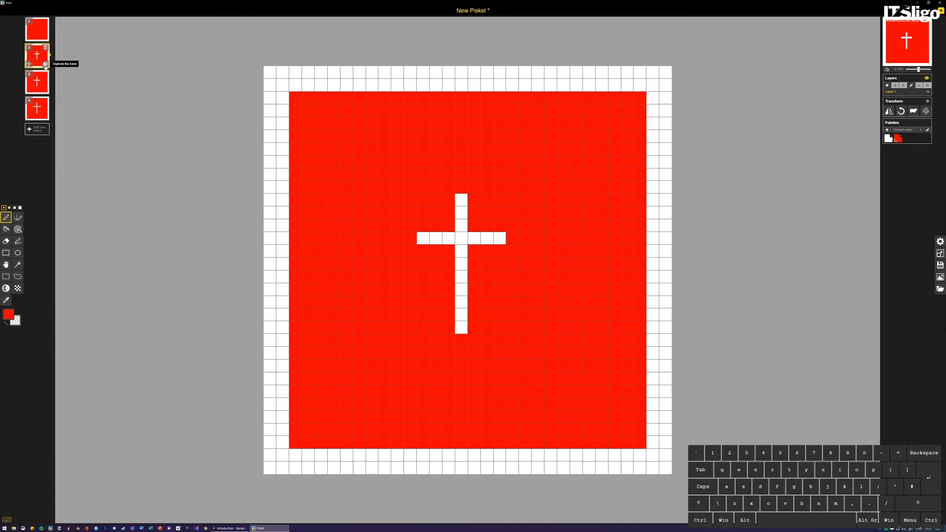
Step: Make another copy of the second frame and trim the second frame's cross to 9 pixels tall and 5 pixels wide
{"action": "left_click", "coordinate": [45, 64]}
{"action": "left_click", "coordinate": [422, 239]}
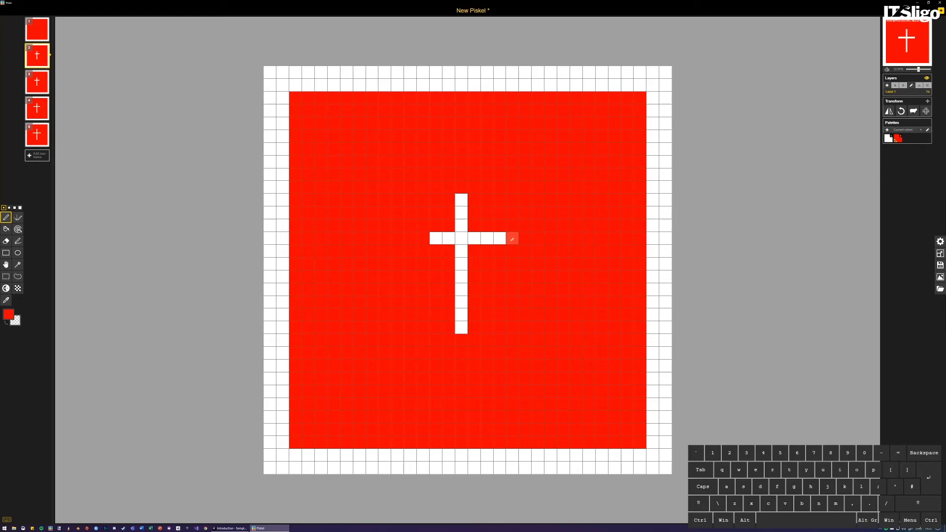
{"action": "left_click", "coordinate": [500, 238]}
{"action": "left_click", "coordinate": [461, 200]}
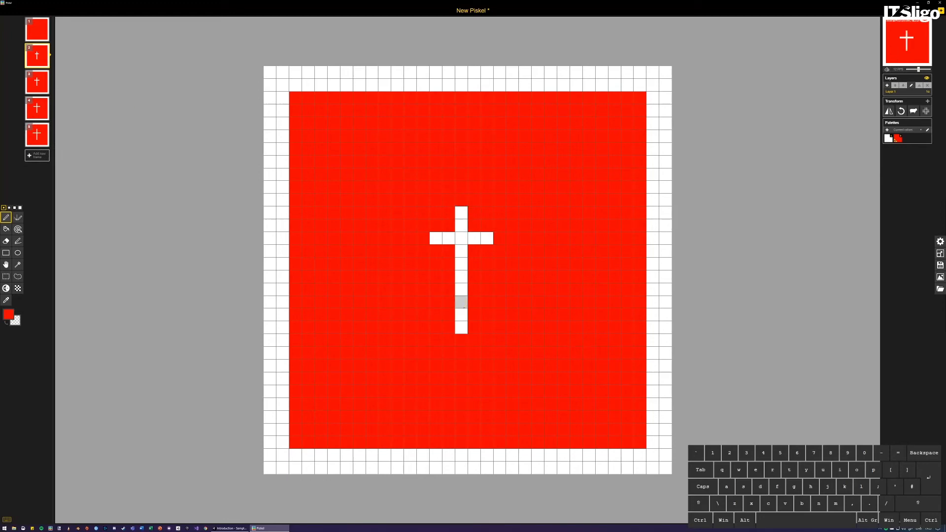
{"action": "left_click", "coordinate": [461, 327]}
Step: Duplicate the second frame and trim the cross on the new third frame to 4 pixels tall and 3 pixels wide
{"action": "left_click", "coordinate": [45, 64]}
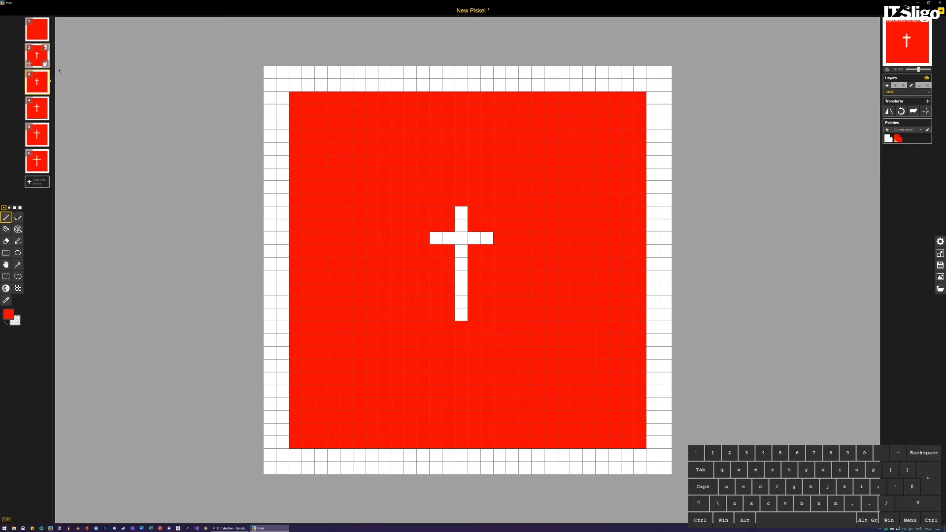
{"action": "left_click", "coordinate": [436, 238]}
{"action": "left_click", "coordinate": [487, 238]}
{"action": "left_click", "coordinate": [461, 212]}
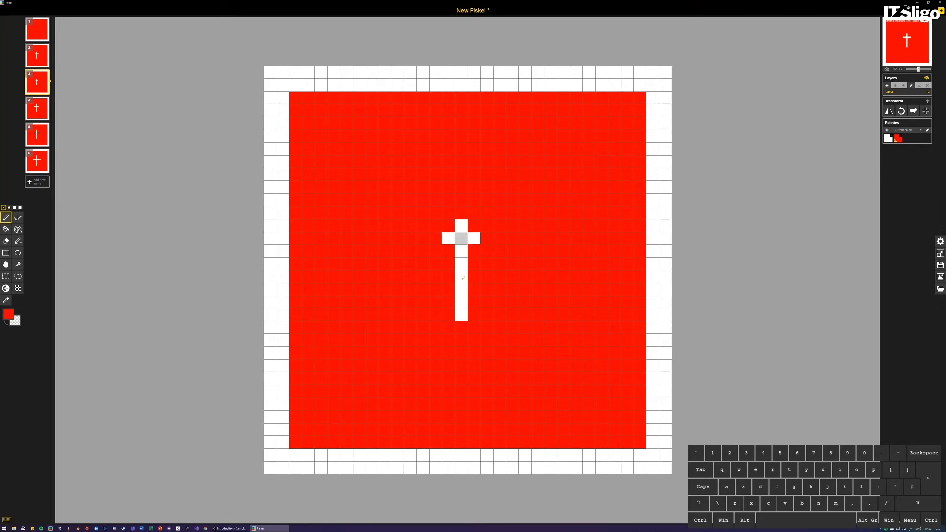
{"action": "left_click", "coordinate": [461, 302]}
{"action": "left_click", "coordinate": [461, 315]}
{"action": "left_click", "coordinate": [461, 289]}
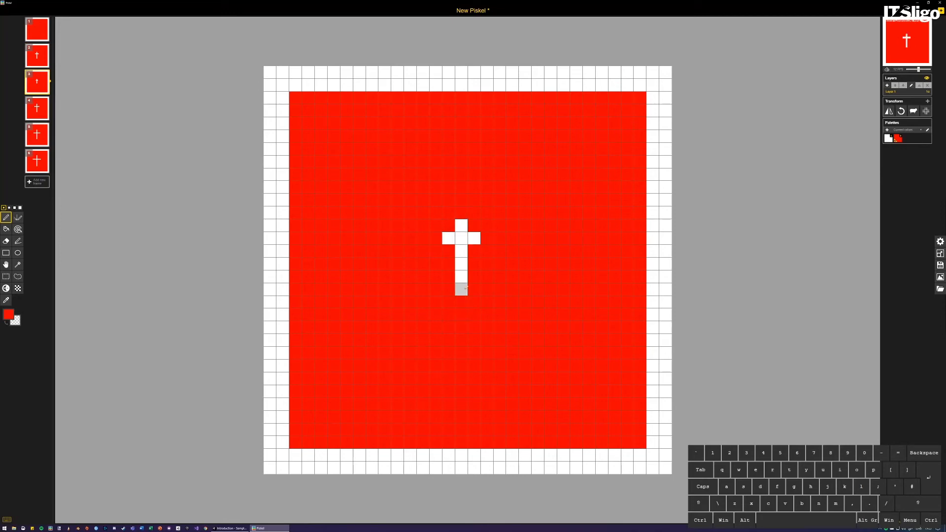
{"action": "left_click", "coordinate": [461, 276]}
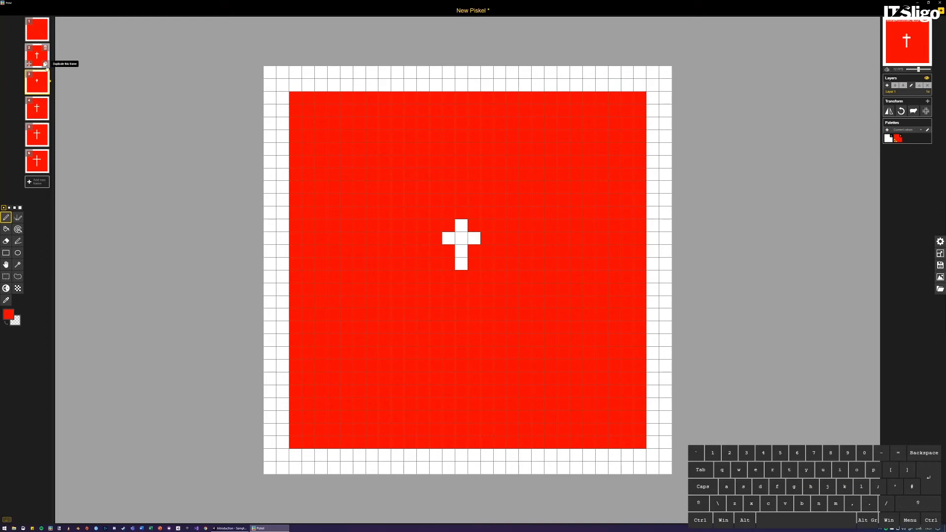
Step: Duplicate the second frame and move the frame with the smallest cross to the second position
{"action": "left_click", "coordinate": [45, 64]}
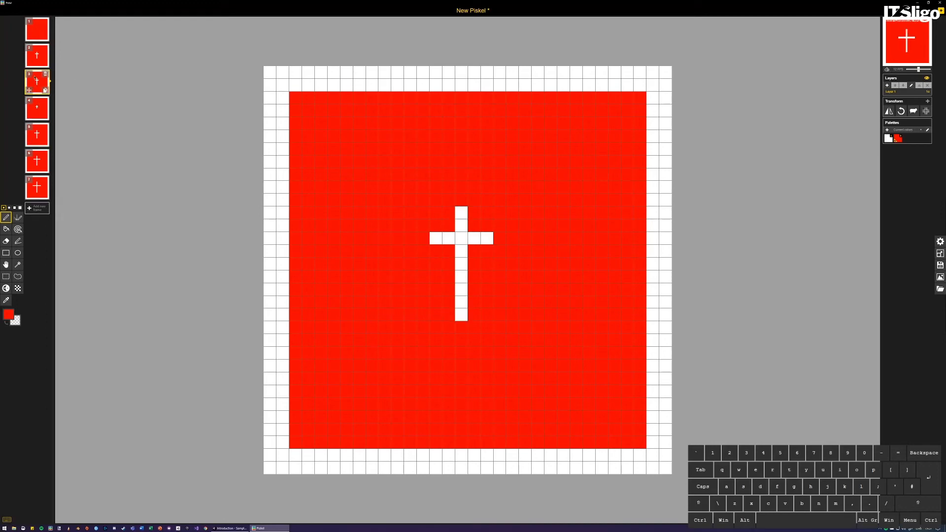
{"action": "left_click", "coordinate": [39, 62]}
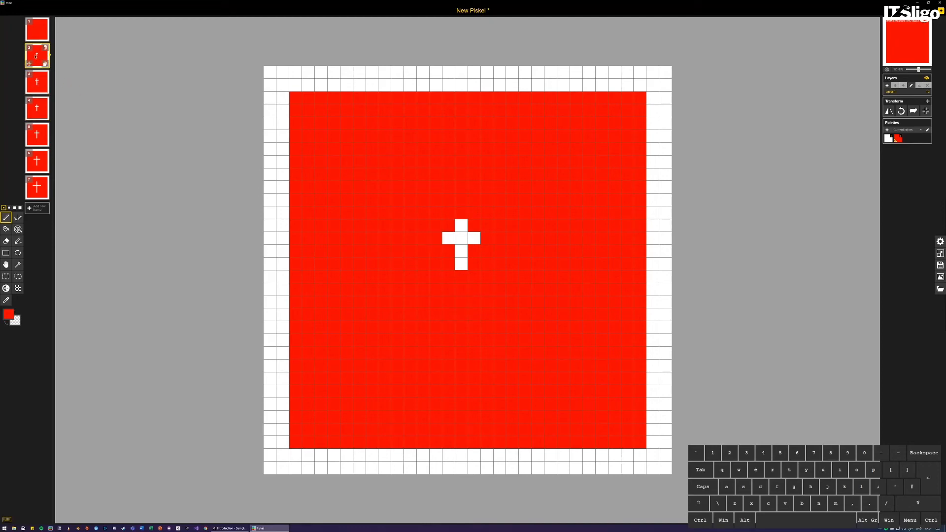
Step: Duplicate the smallest cross frame, and paint over the second frame's cross with red until only its centre pixel is white
{"action": "left_click", "coordinate": [45, 64]}
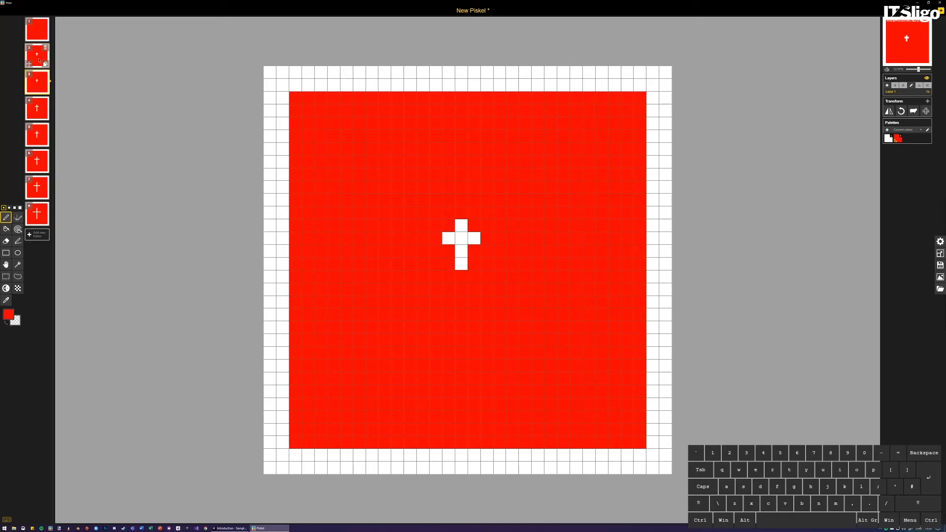
{"action": "left_click", "coordinate": [39, 60]}
{"action": "left_click", "coordinate": [448, 239]}
{"action": "left_click", "coordinate": [474, 238]}
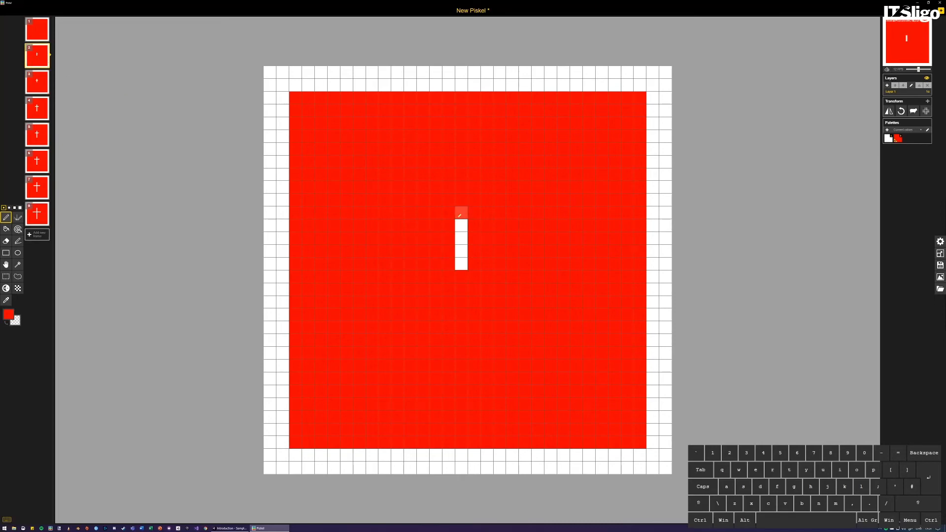
{"action": "left_click", "coordinate": [461, 225]}
{"action": "left_click", "coordinate": [461, 263]}
{"action": "left_click", "coordinate": [461, 251]}
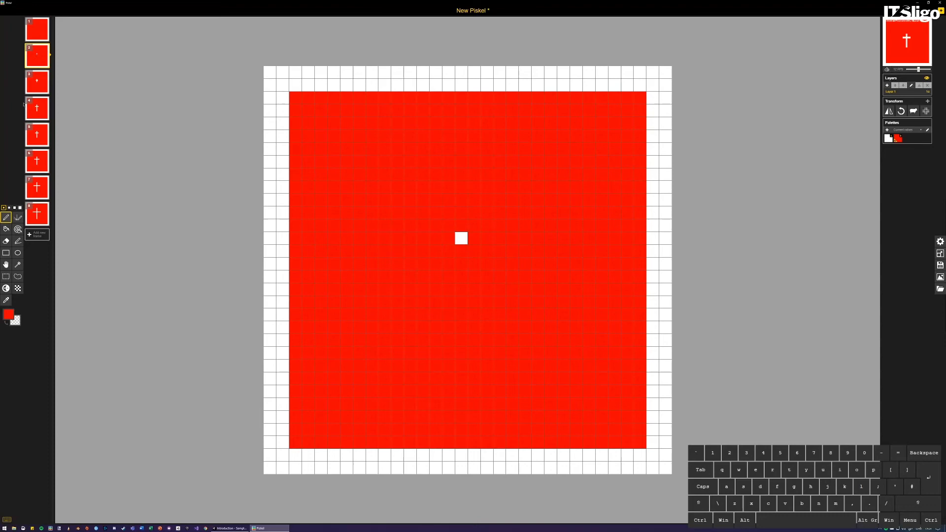
Step: Extend the fifth frame's cross with white pixels on both arms and the upper end, making it 10 pixels tall and 7 pixels wide
{"action": "left_click", "coordinate": [39, 83]}
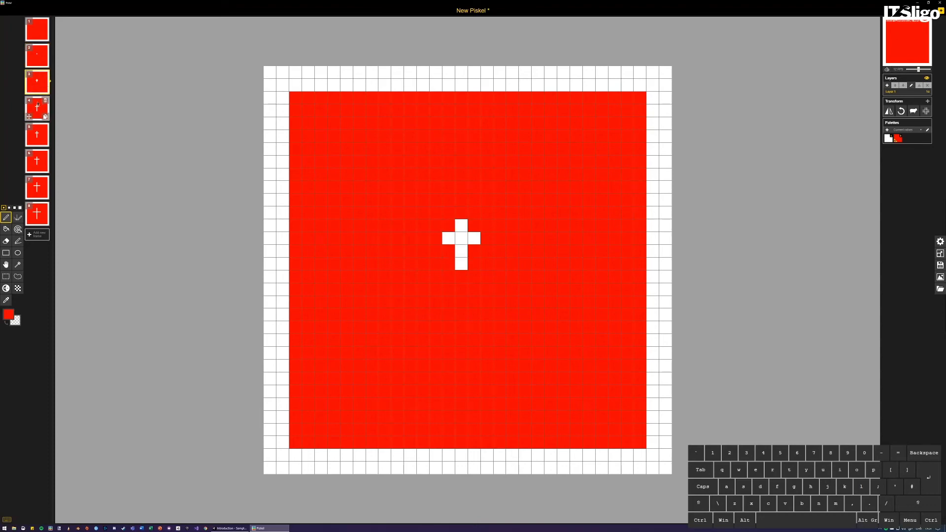
{"action": "left_click", "coordinate": [38, 105]}
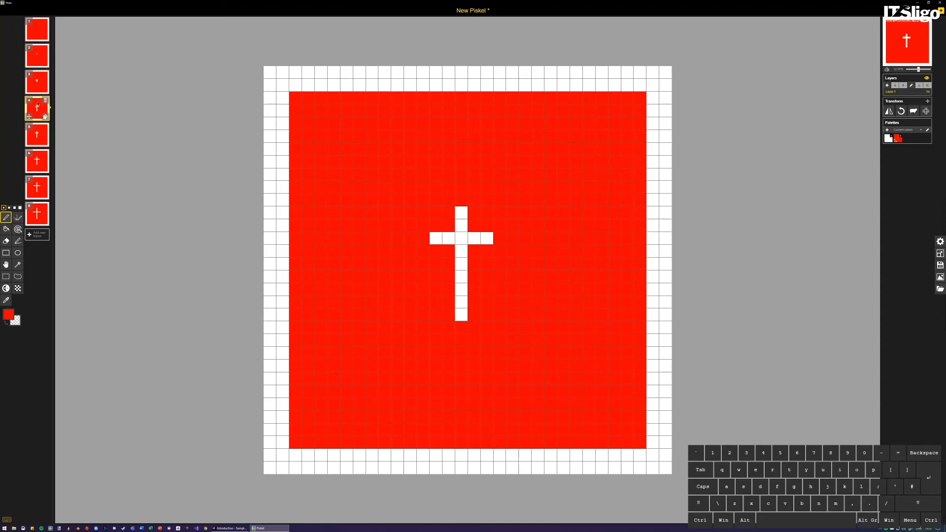
{"action": "left_click", "coordinate": [38, 133]}
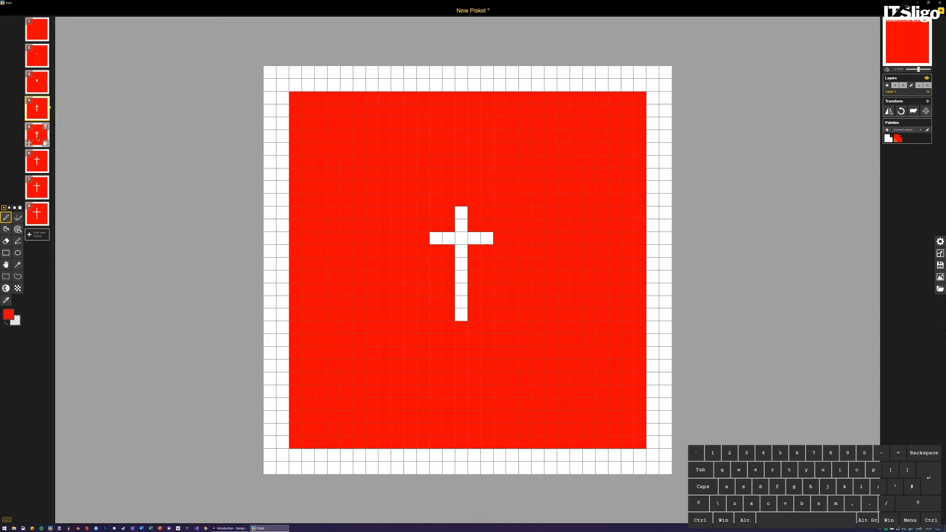
{"action": "left_click", "coordinate": [40, 87]}
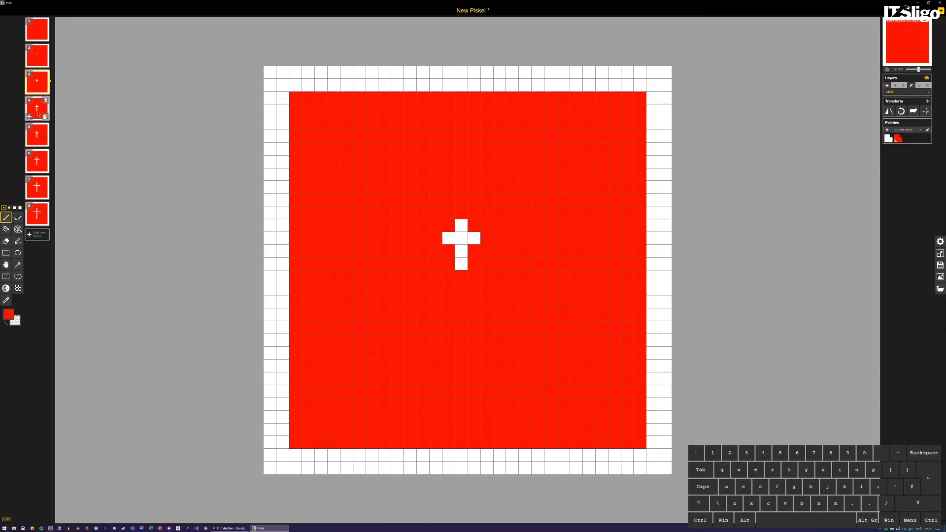
{"action": "left_click", "coordinate": [38, 109]}
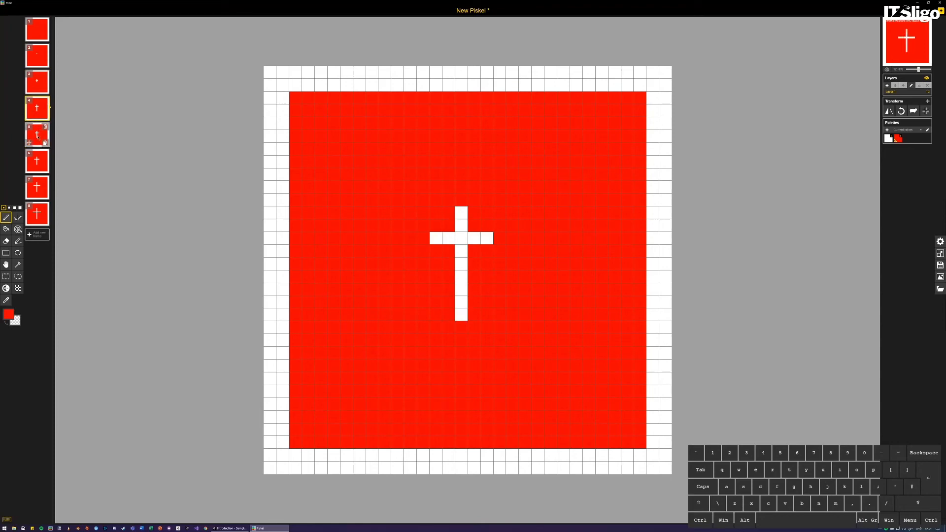
{"action": "left_click", "coordinate": [38, 137]}
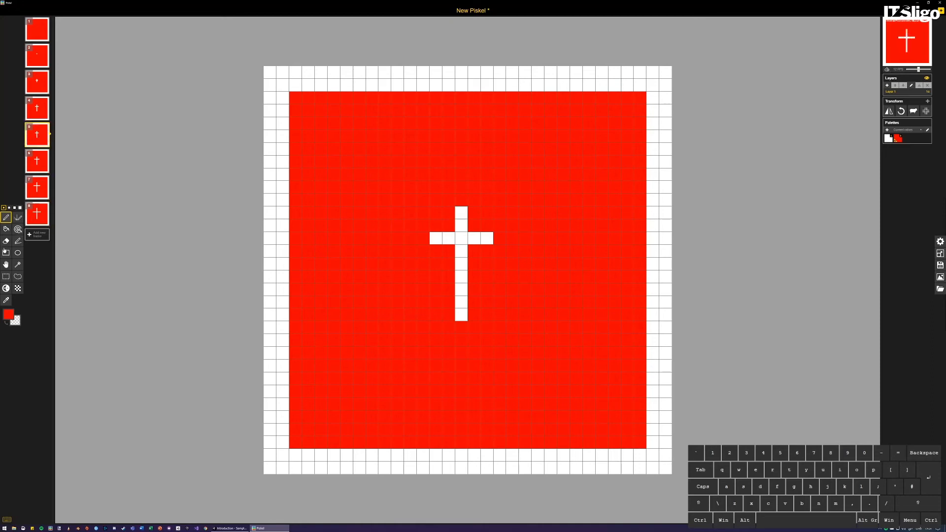
{"action": "left_click", "coordinate": [9, 316]}
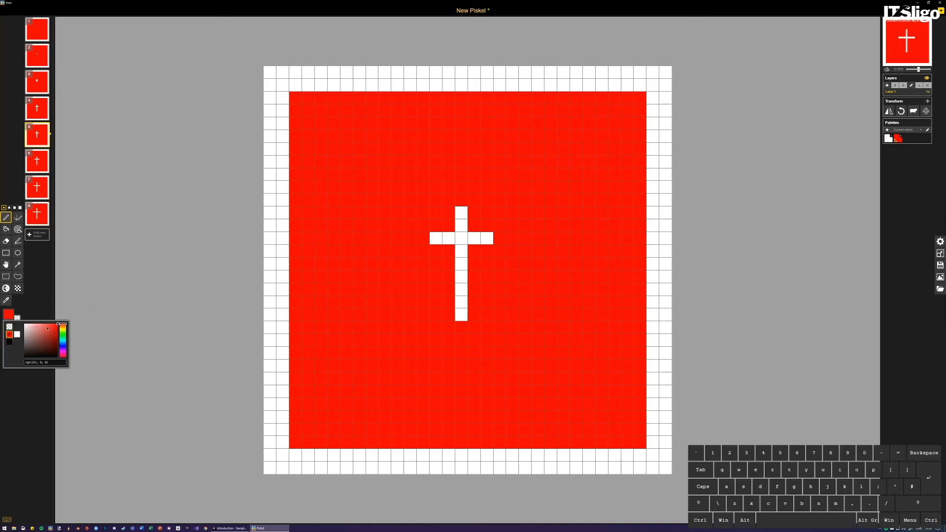
{"action": "left_click", "coordinate": [16, 334]}
{"action": "left_click", "coordinate": [425, 239]}
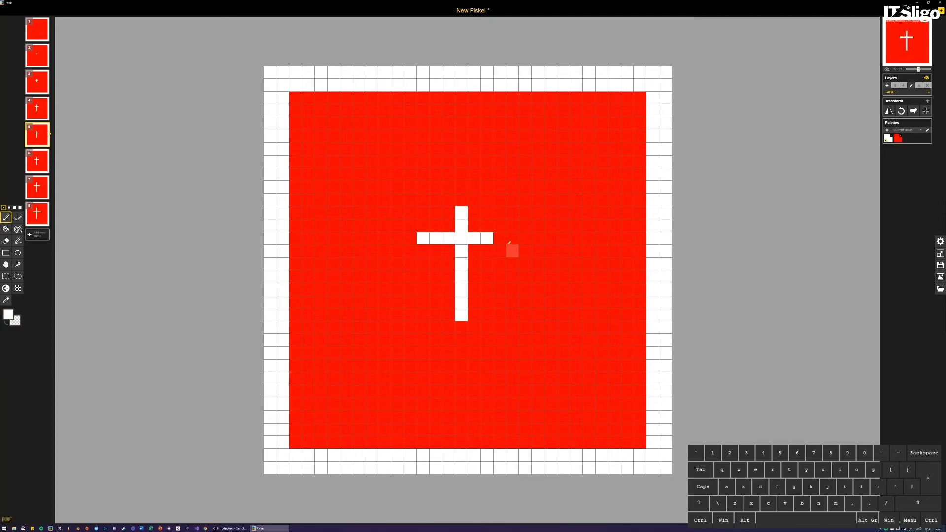
{"action": "left_click", "coordinate": [499, 238]}
{"action": "left_click", "coordinate": [461, 200]}
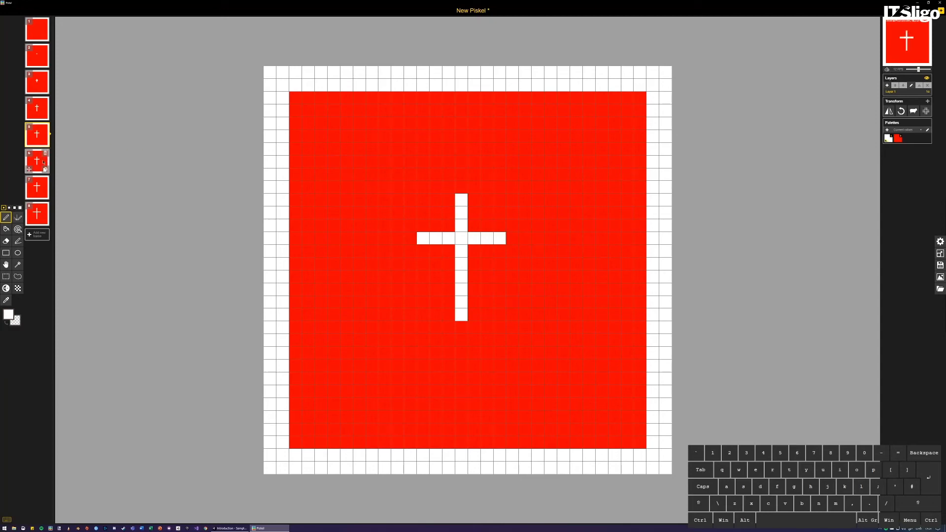
Step: Extend the sixth frame's cross by one white pixel at its upper end and on each arm, to 12 by 9 pixels
{"action": "left_click", "coordinate": [40, 163]}
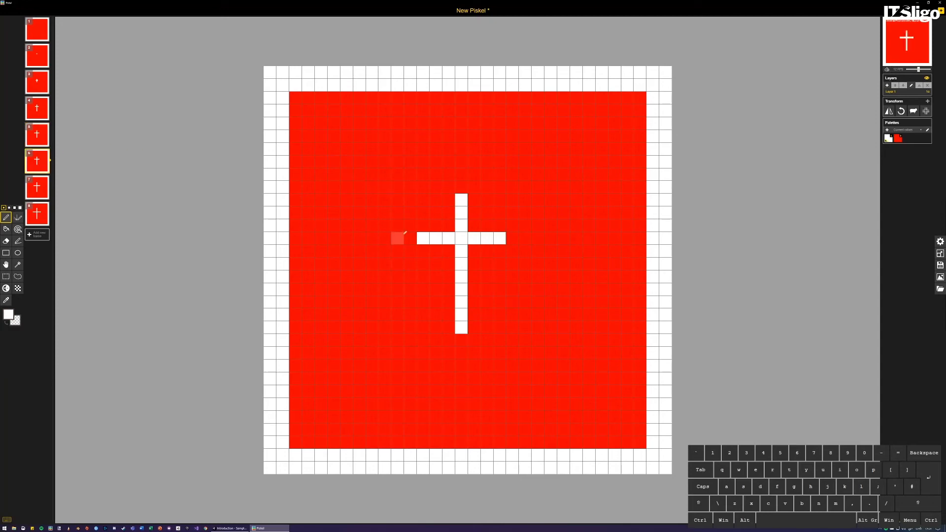
{"action": "left_click", "coordinate": [461, 187]}
{"action": "left_click", "coordinate": [512, 238]}
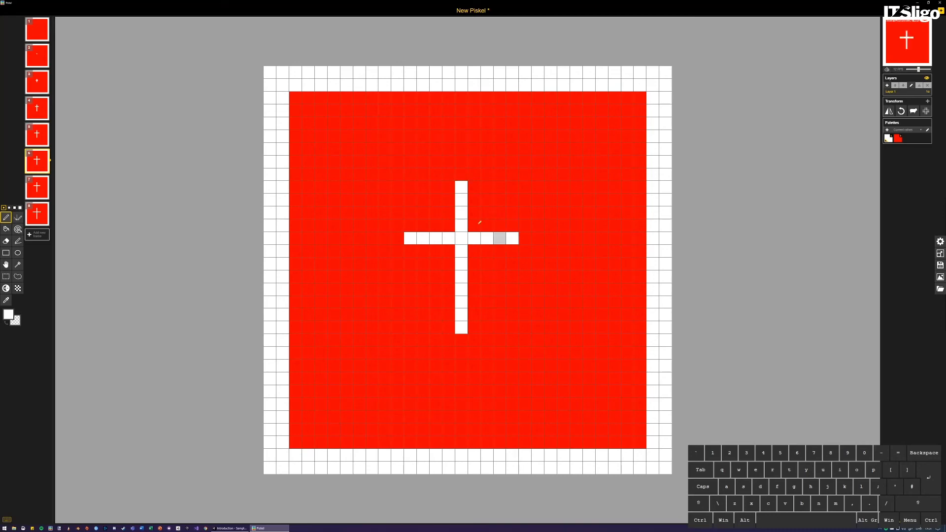
Step: Check the size of the crosses on the seventh and eighth frames
{"action": "left_click", "coordinate": [38, 194]}
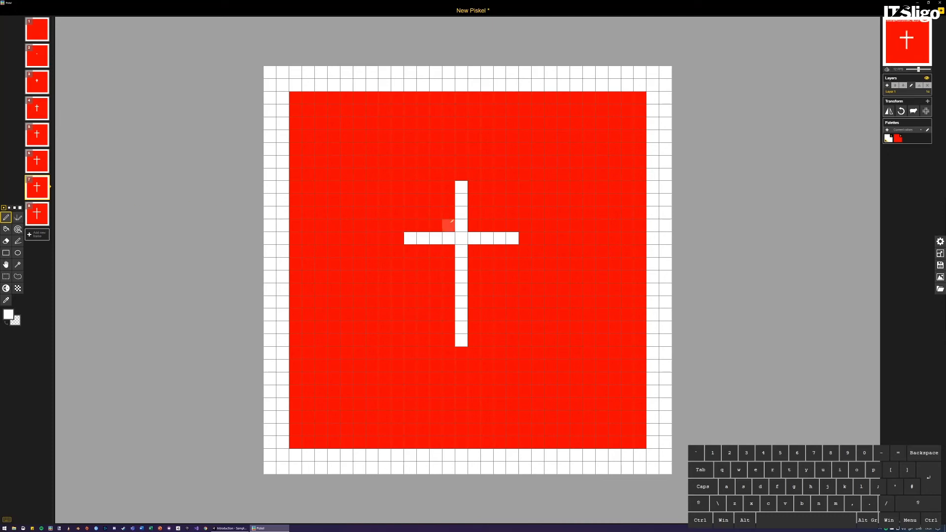
{"action": "left_click", "coordinate": [39, 219]}
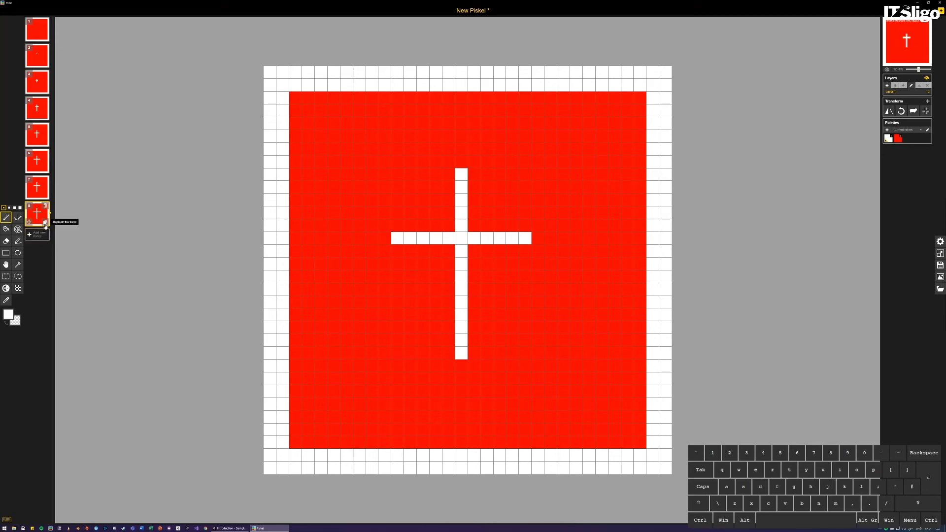
Step: Duplicate the eighth frame, with the full-size cross, seven times so the animation has 15 frames
{"action": "left_click", "coordinate": [45, 225]}
{"action": "left_click", "coordinate": [45, 225]}
{"action": "left_click", "coordinate": [45, 225]}
{"action": "left_click", "coordinate": [44, 225]}
{"action": "left_click", "coordinate": [45, 225]}
{"action": "left_click", "coordinate": [45, 225]}
{"action": "left_click", "coordinate": [45, 225]}
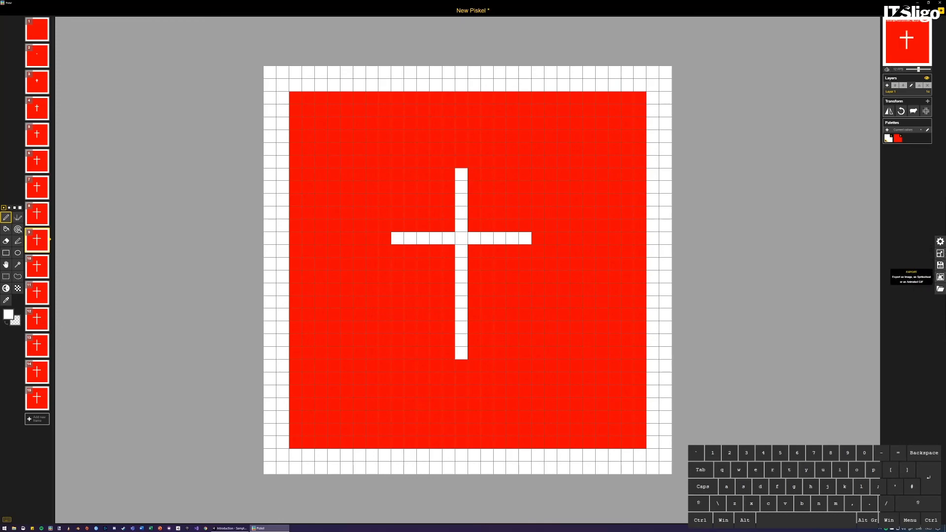
Step: Export the animation as a PNG spritesheet with 4 columns and 4 rows, saved to the Desktop as health_sheet
{"action": "left_click", "coordinate": [940, 279]}
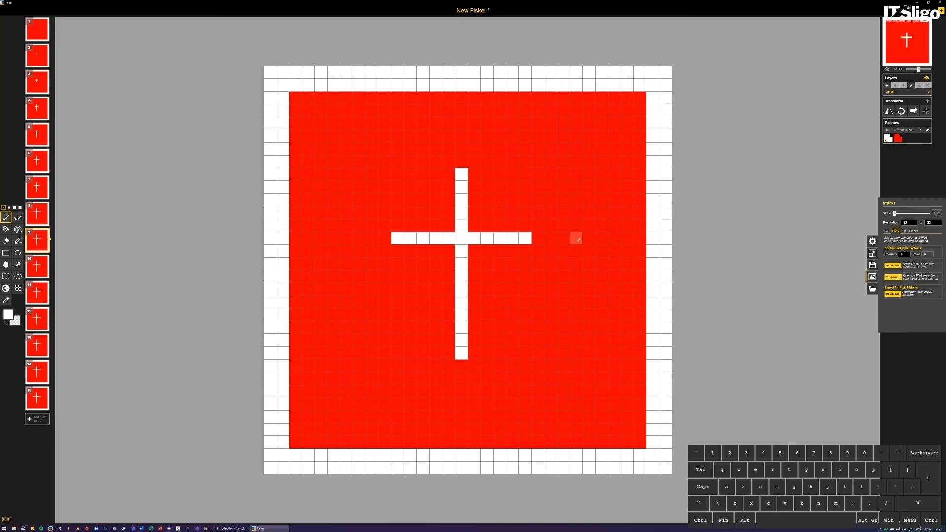
{"action": "left_click", "coordinate": [891, 266]}
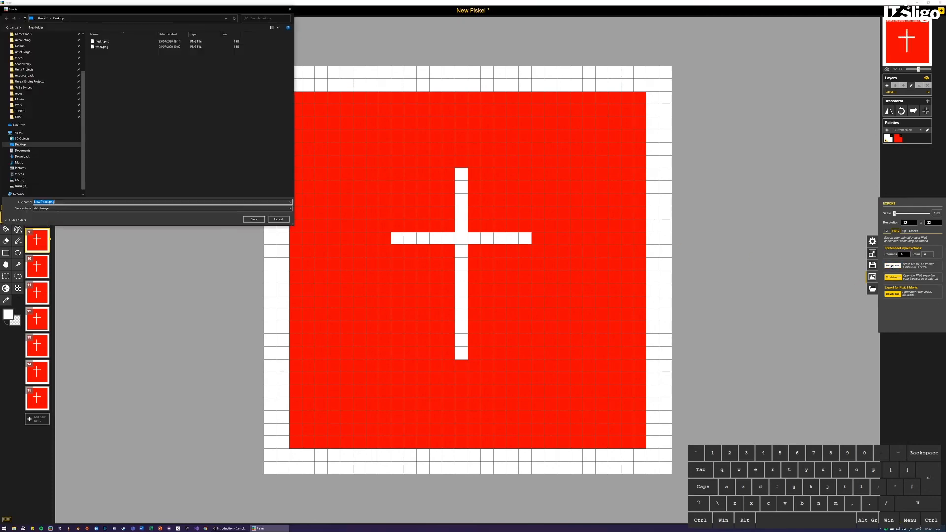
{"action": "left_click_drag", "start_coordinate": [117, 11], "coordinate": [380, 171]}
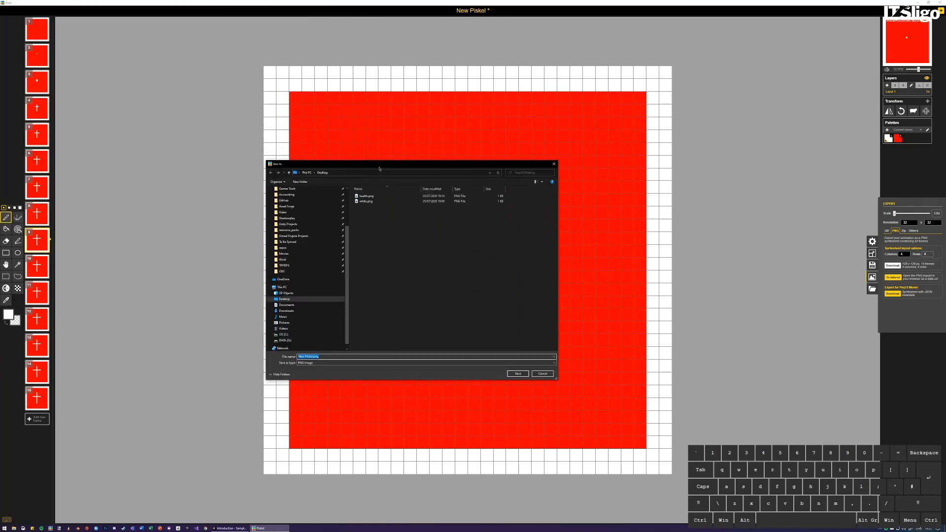
{"action": "type", "text": "hea"}
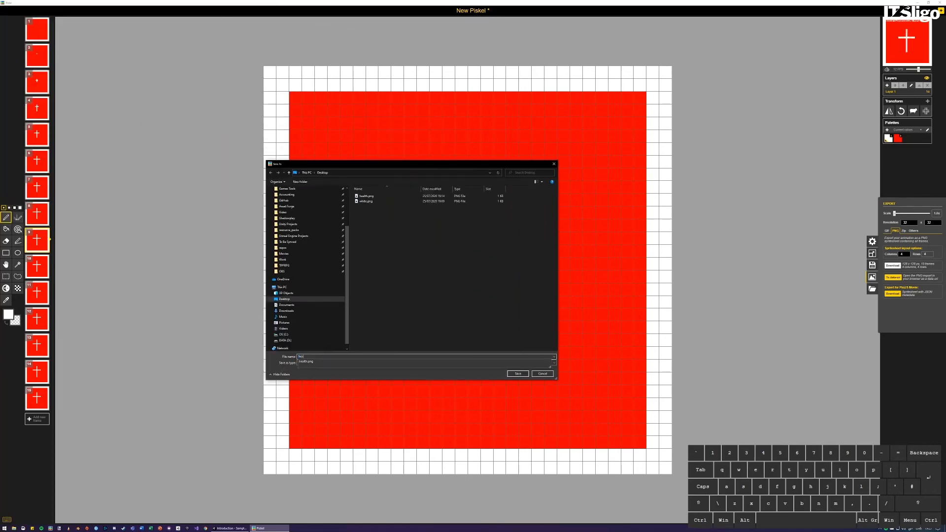
{"action": "type", "text": "lth_sheet"}
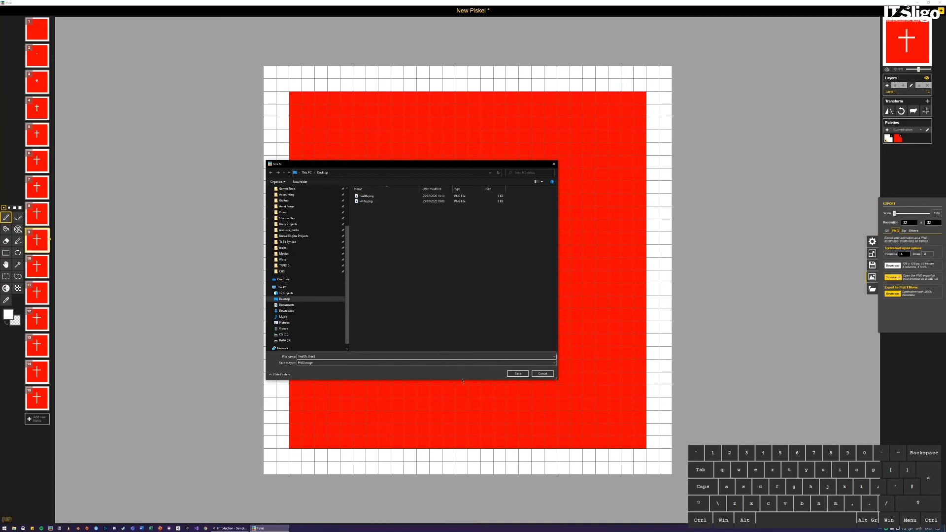
{"action": "left_click", "coordinate": [517, 374]}
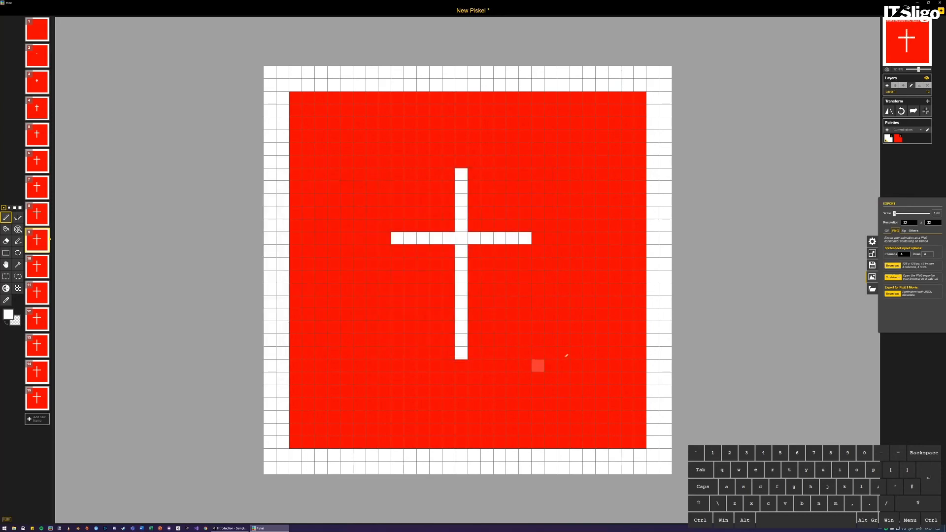
{"action": "left_click", "coordinate": [872, 265]}
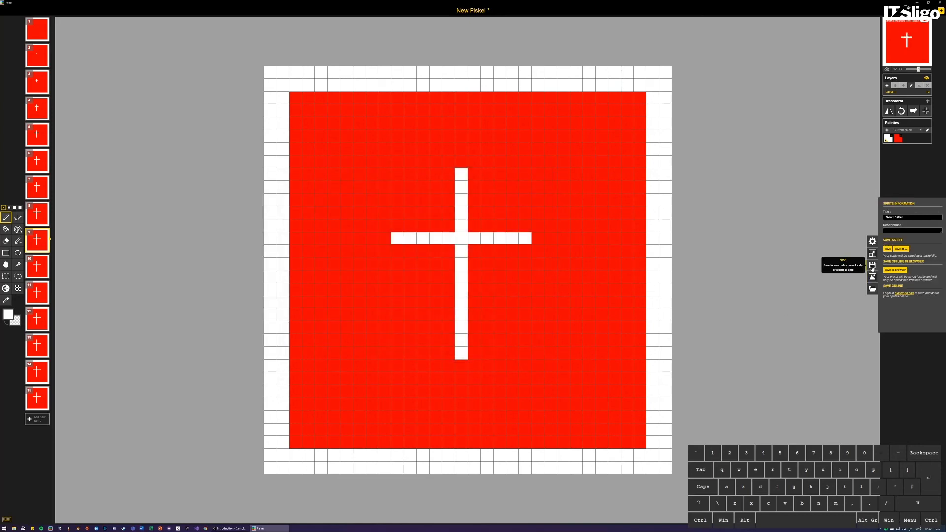
{"action": "left_click", "coordinate": [900, 249]}
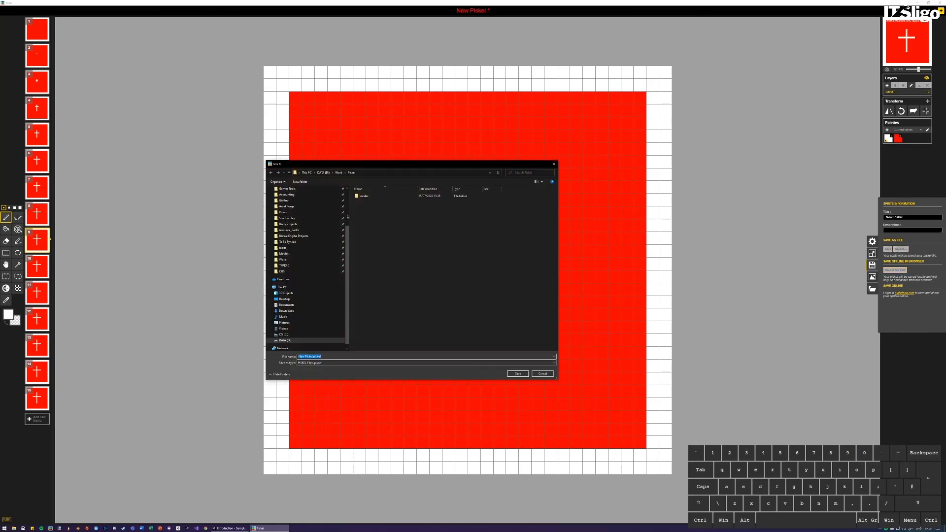
{"action": "left_click", "coordinate": [554, 163]}
Step: Quit Piskel without saving the sprite project and return to the Unity scene
{"action": "left_click", "coordinate": [939, 3]}
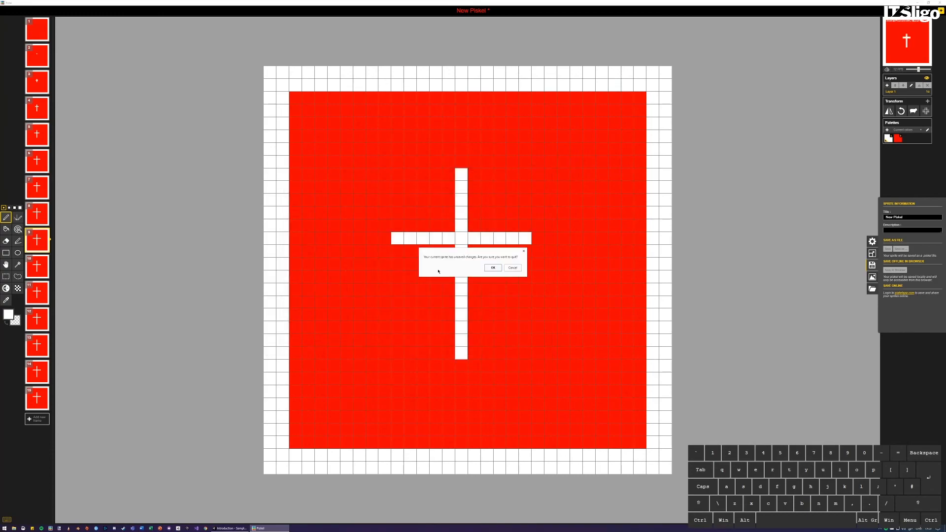
{"action": "left_click", "coordinate": [493, 268]}
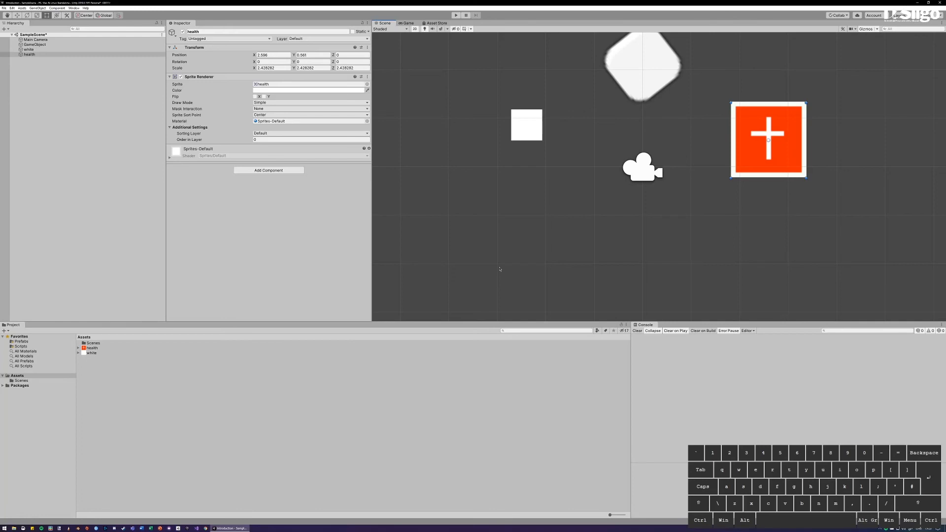
{"action": "key", "text": "ctrl+super"}
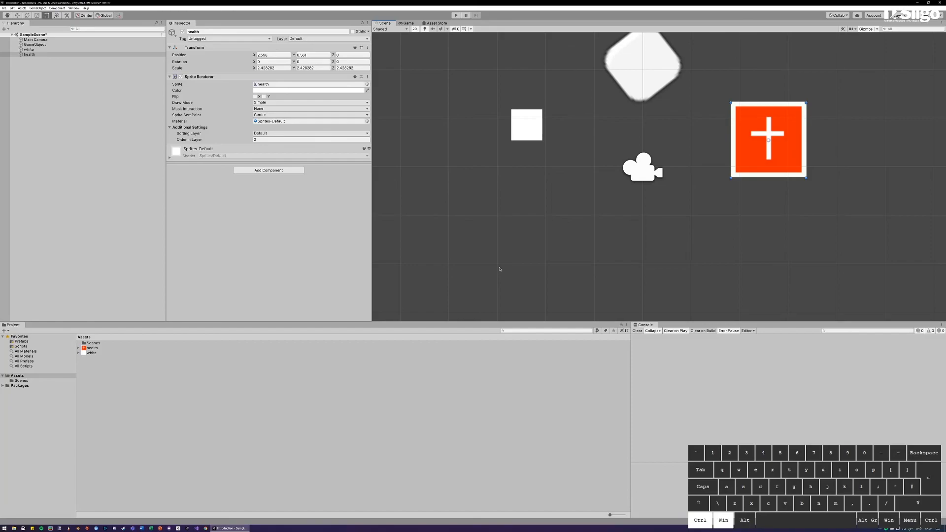